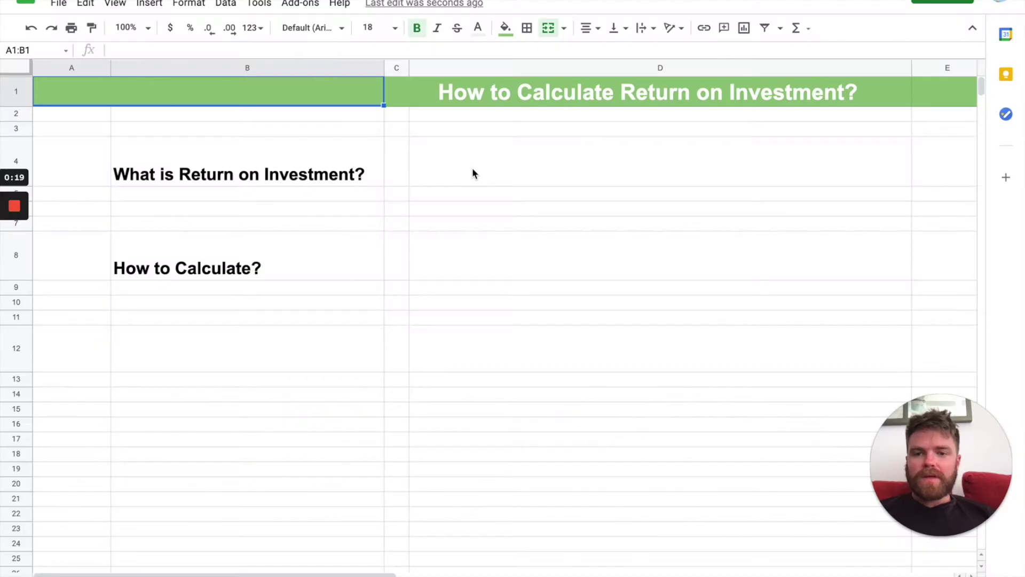
- Enter "Return" in quotation marks in cell D4, beside "What is Return on Investment?", and set its font size to 14
{"action": "left_click", "coordinate": [430, 182]}
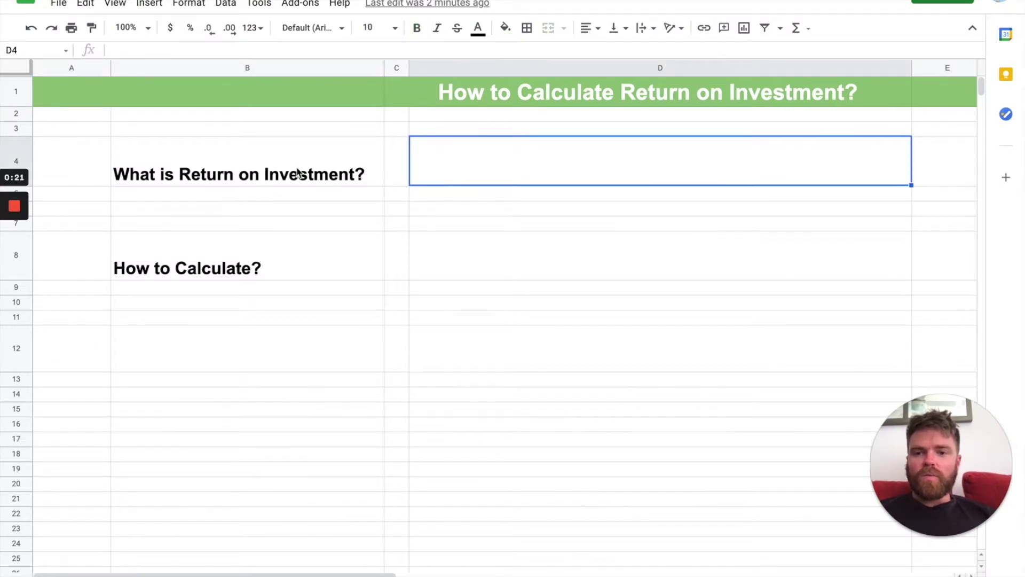
{"action": "double_click", "coordinate": [442, 165]}
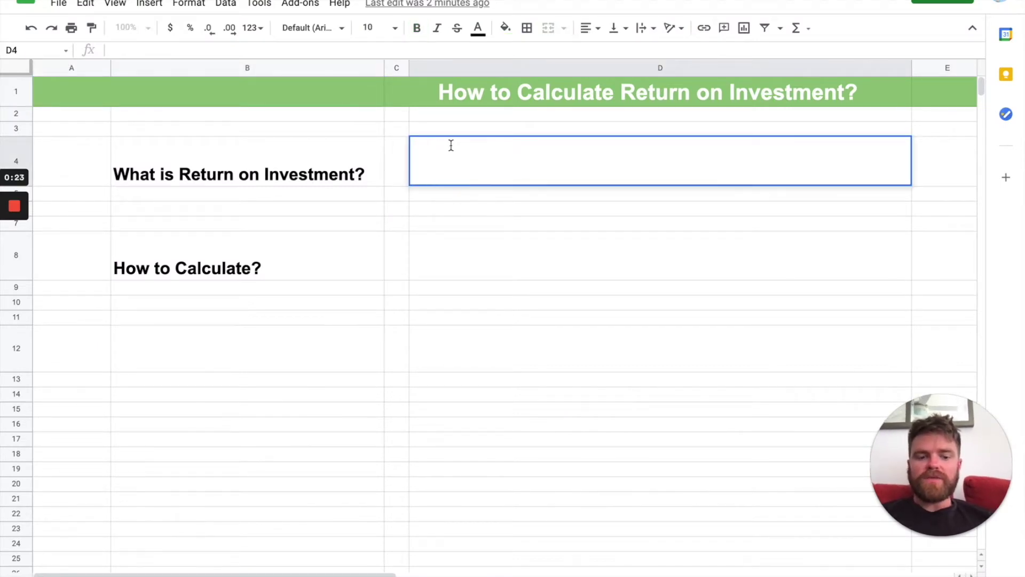
{"action": "type", "text": "\"Return\""}
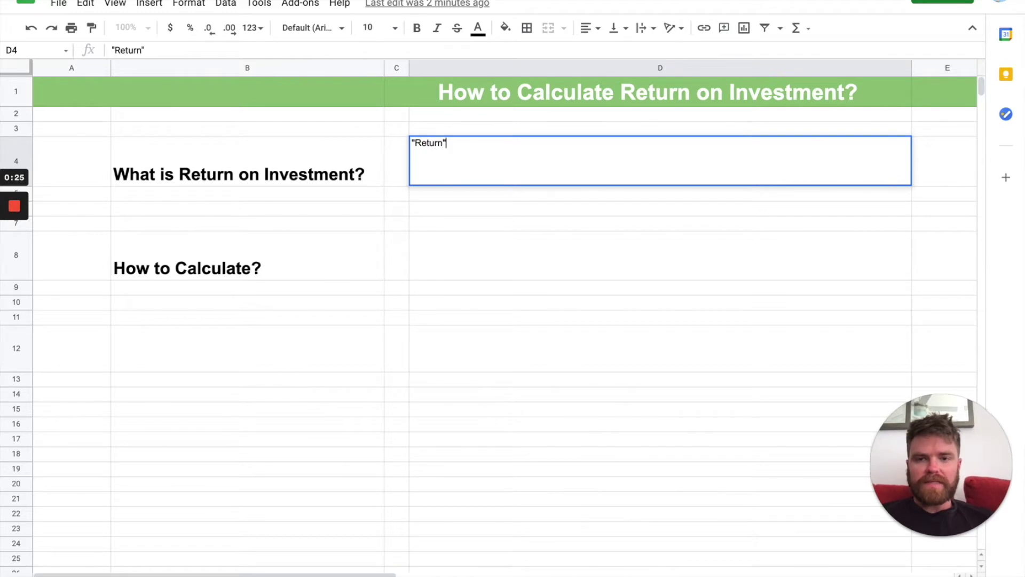
{"action": "key", "text": "Return"}
{"action": "left_click", "coordinate": [453, 168]}
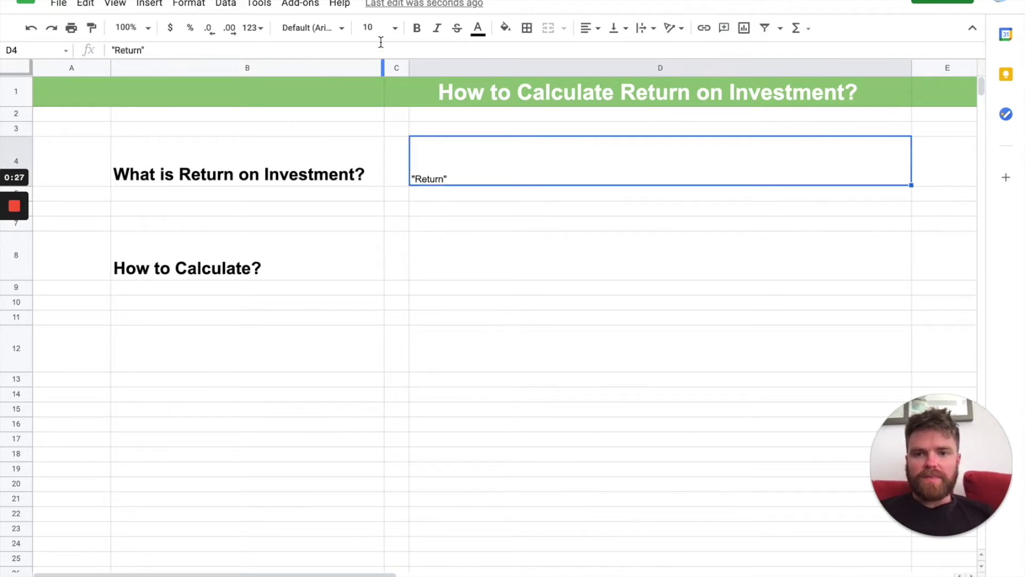
{"action": "left_click", "coordinate": [393, 29]}
{"action": "left_click", "coordinate": [370, 213]}
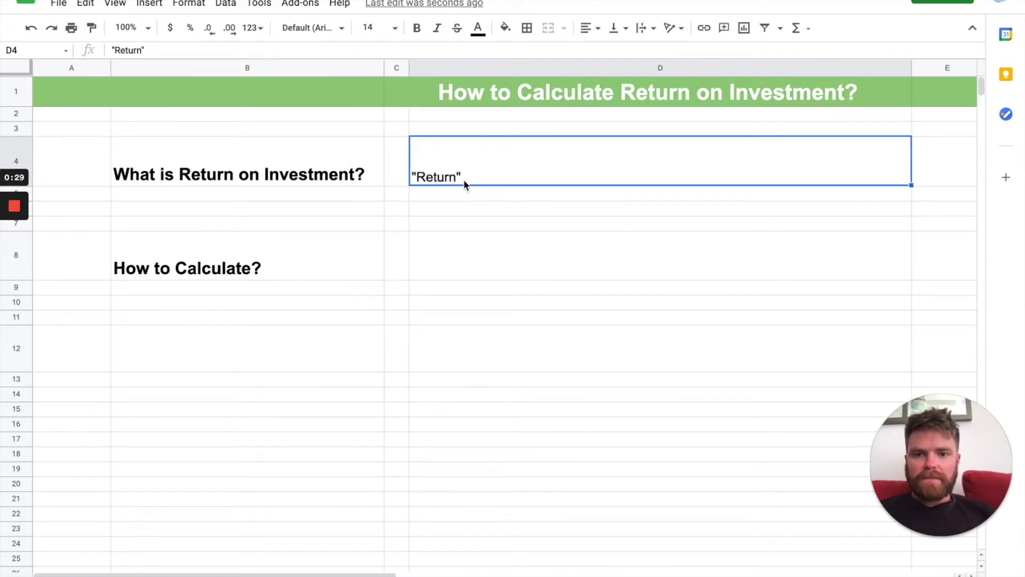
- Extend the text in D4 with "= Net Income. How much income was earned from that particular investment that you made."
{"action": "double_click", "coordinate": [464, 180]}
{"action": "type", "text": "= N"}
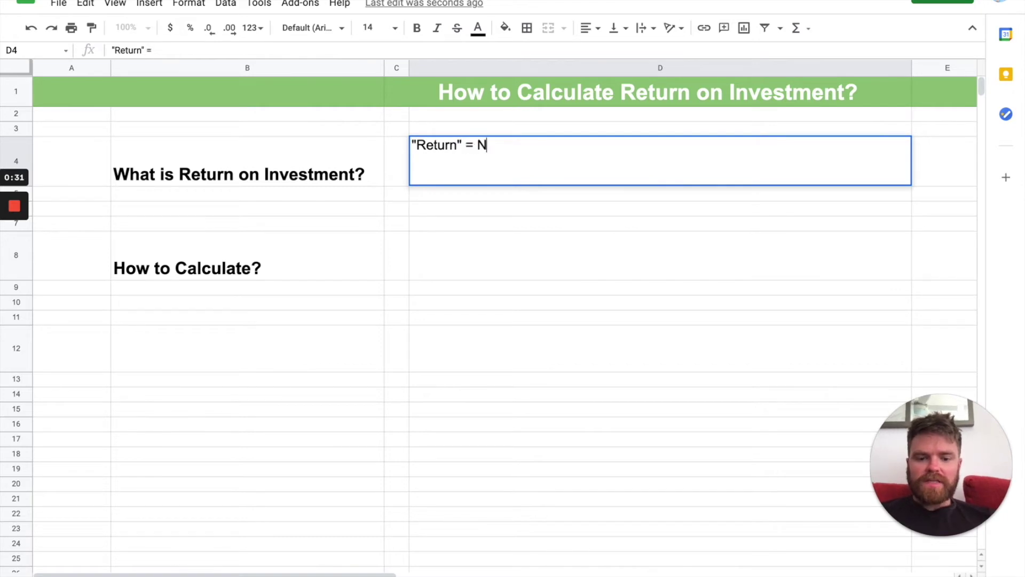
{"action": "type", "text": "et Income. How much "}
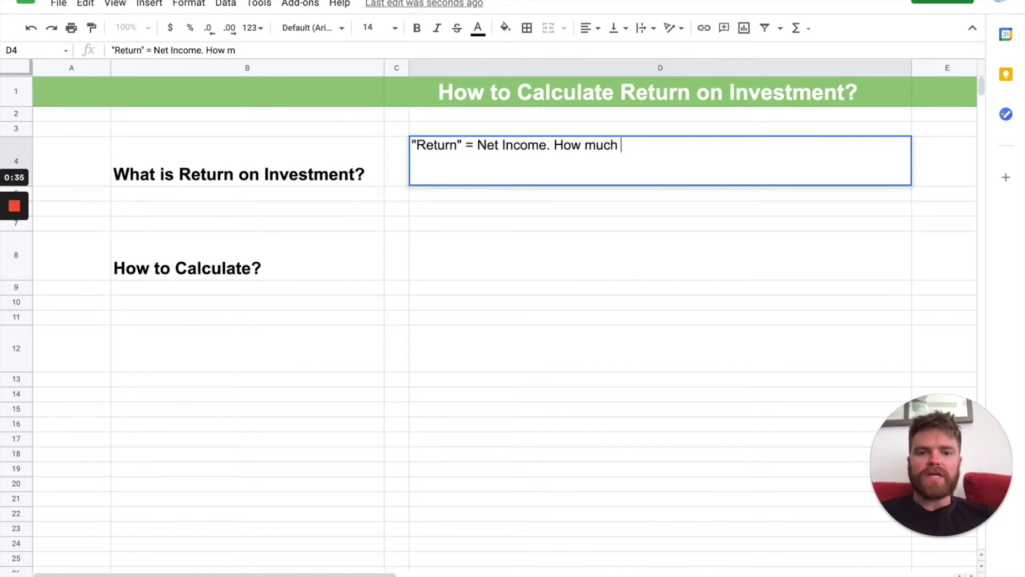
{"action": "type", "text": "income was earned ff"}
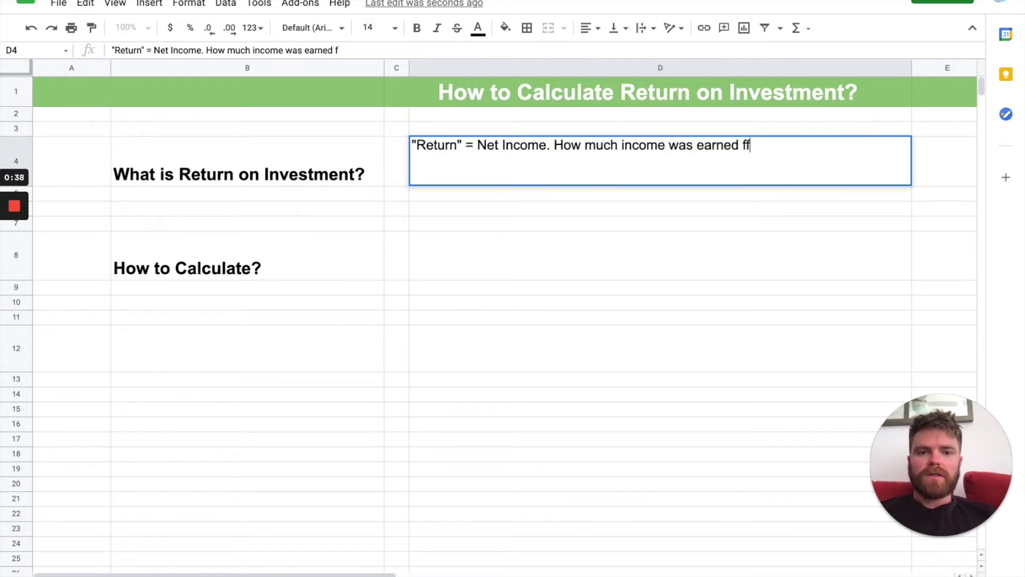
{"action": "key", "text": "BackSpace"}
{"action": "type", "text": "rom "}
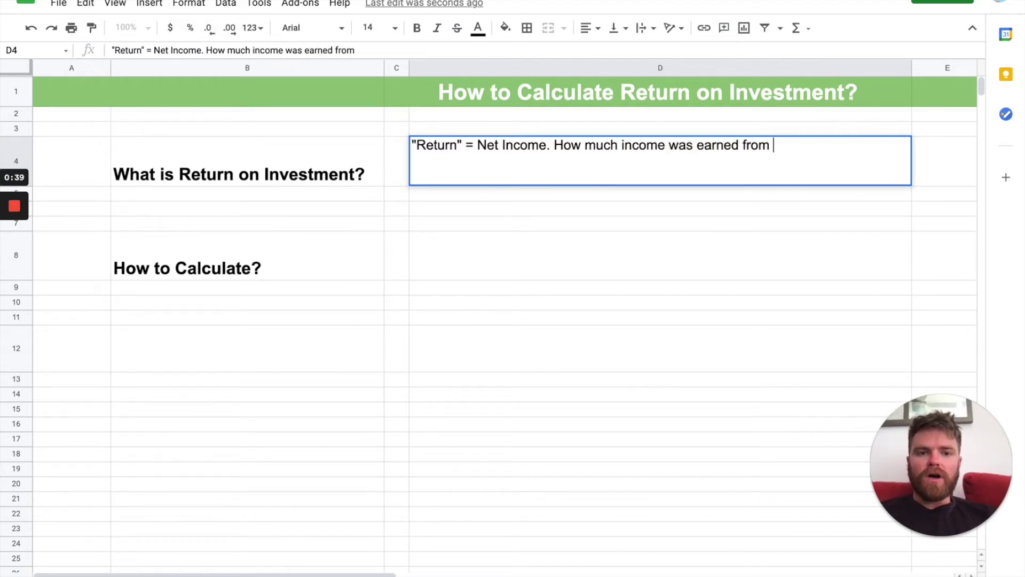
{"action": "type", "text": "that particular "}
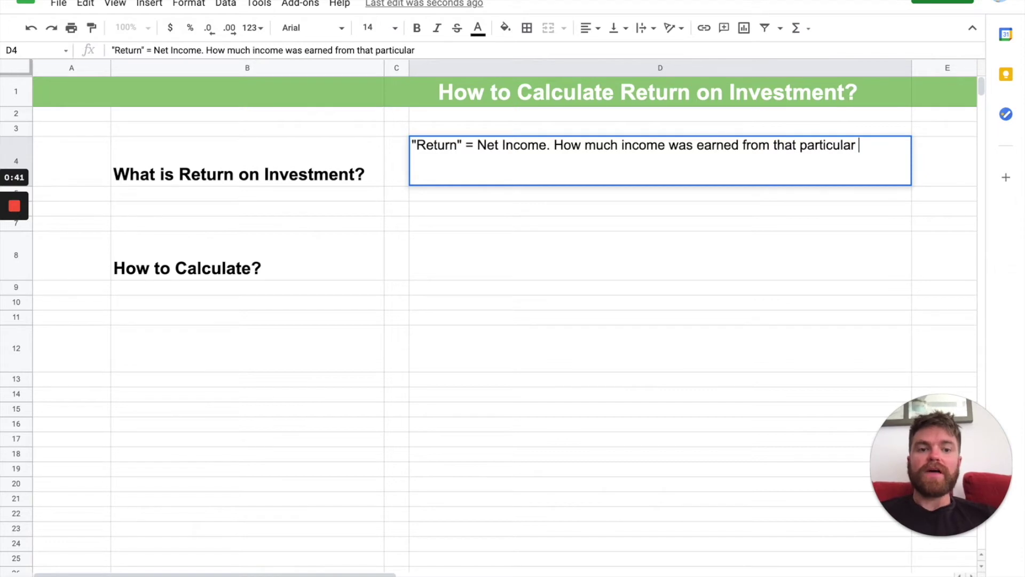
{"action": "type", "text": "investment"}
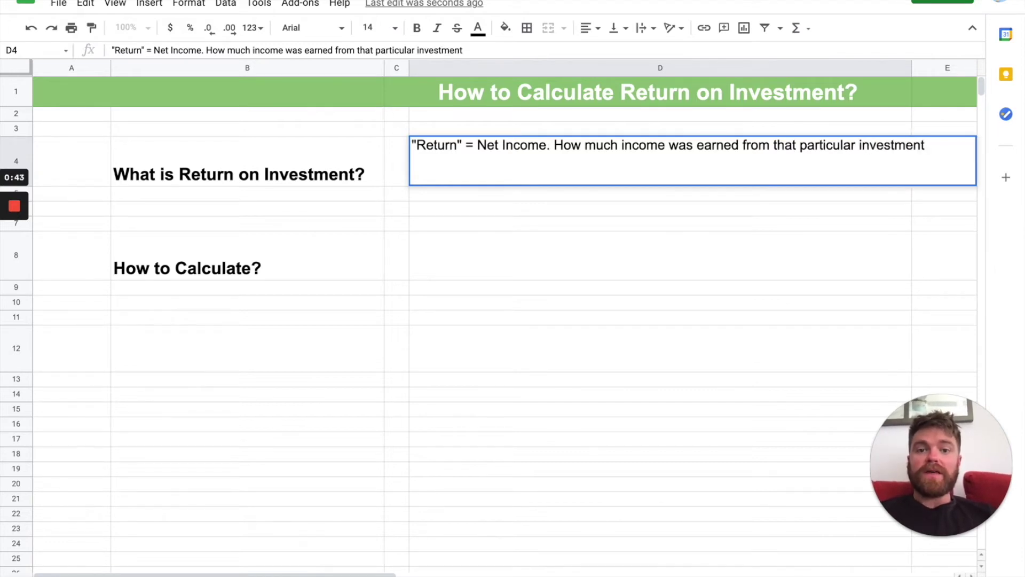
{"action": "type", "text": " that you ma"}
{"action": "key", "text": "BackSpace"}
{"action": "type", "text": "made"}
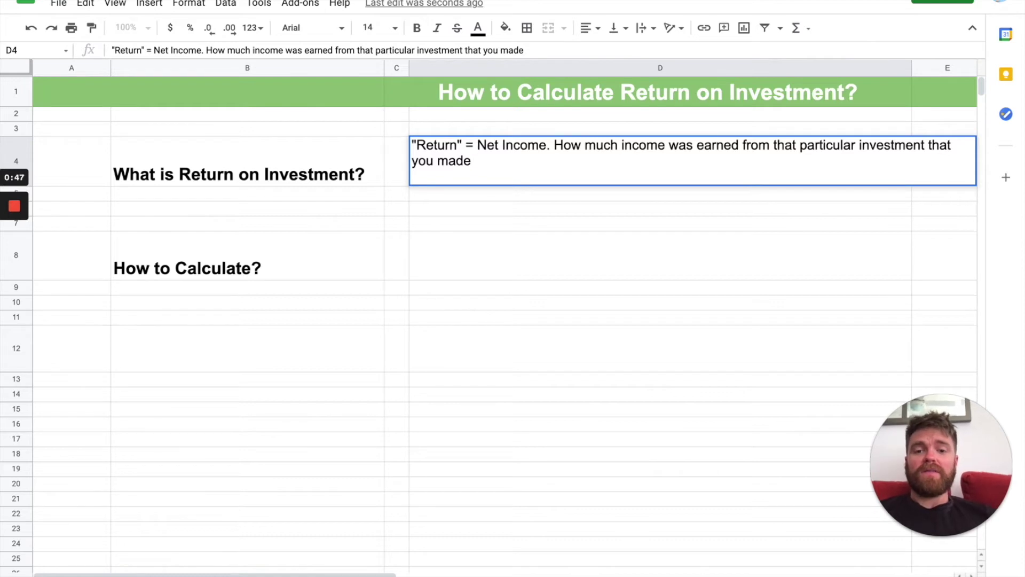
{"action": "key", "text": "BackSpace"}
{"action": "type", "text": "."}
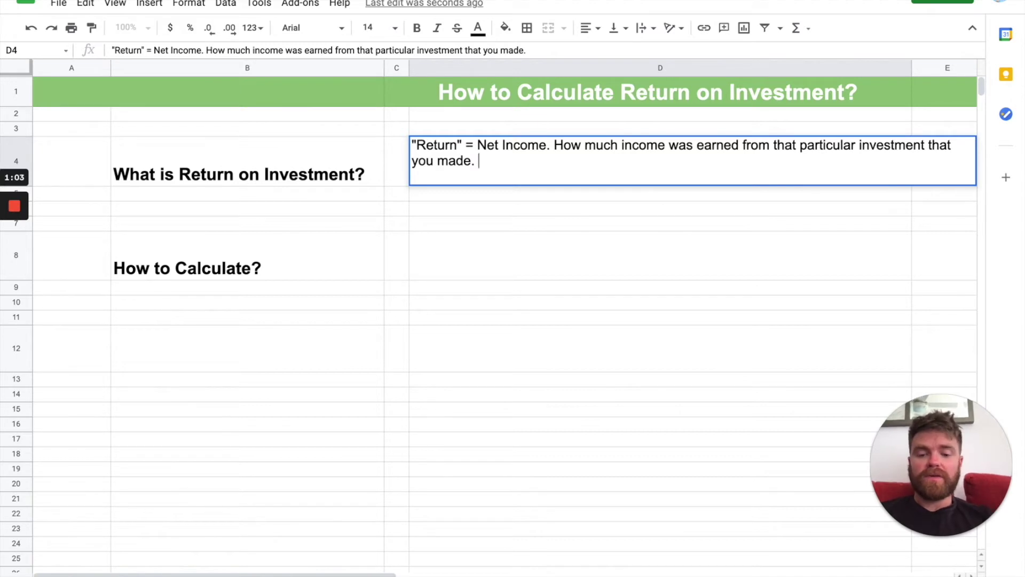
- Append "Investments = Stocks, Machinery, Equipment, Vehicle, Building. Securities." to the definition in D4
{"action": "type", "text": "Investment"}
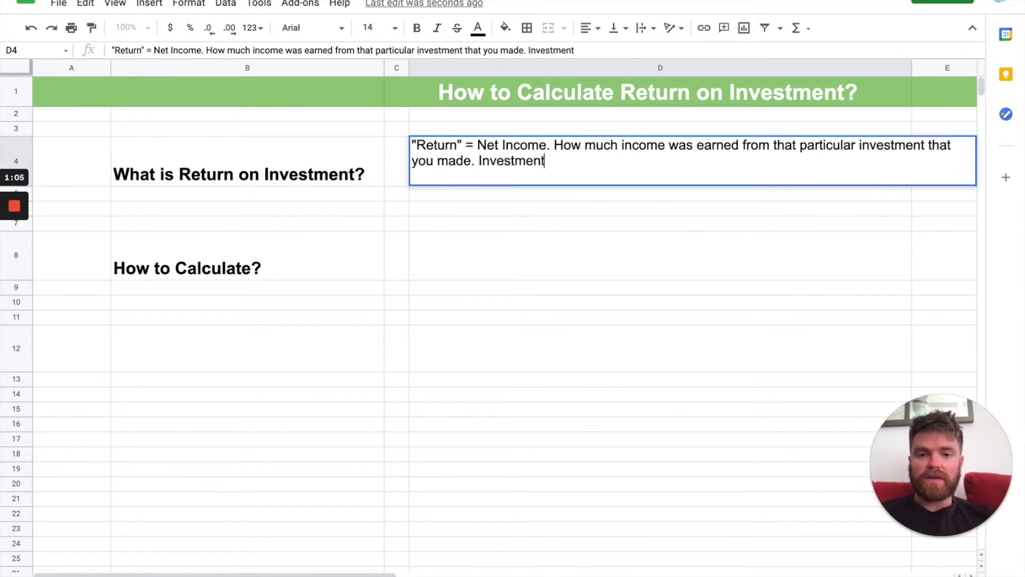
{"action": "type", "text": "s = Sto"}
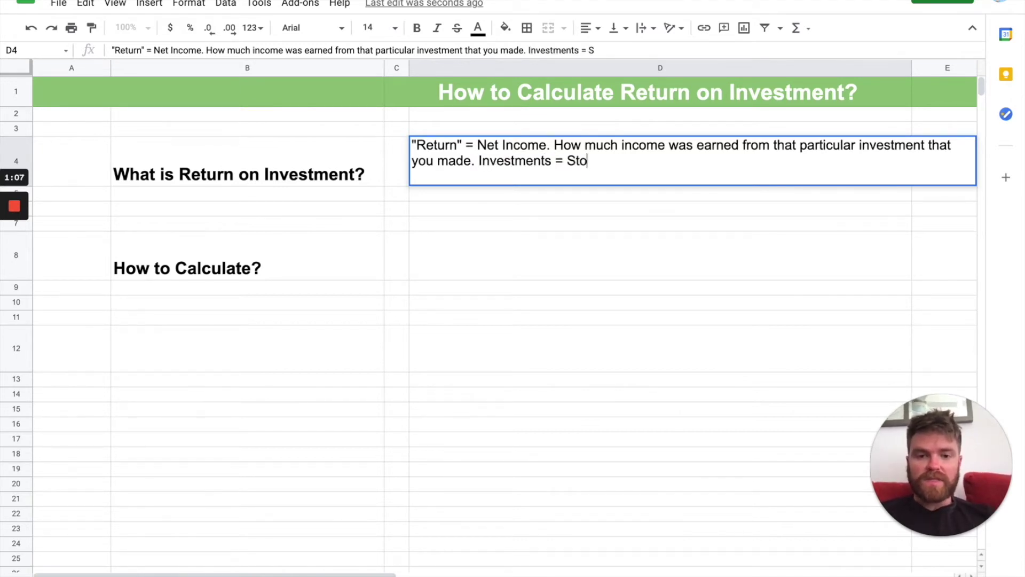
{"action": "type", "text": "cks, Machinery, equ"}
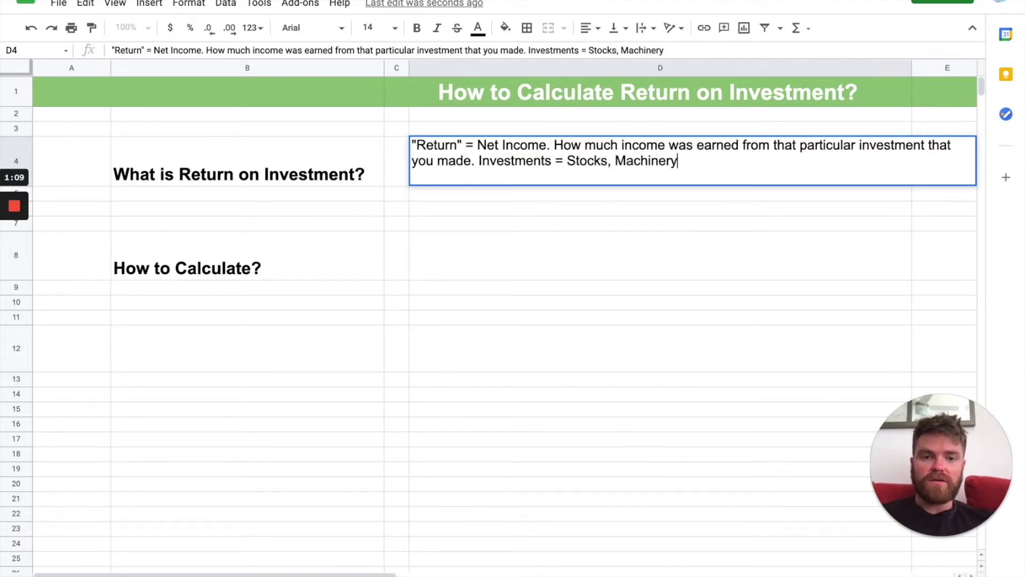
{"action": "key", "text": "BackSpace"}
{"action": "key", "text": "BackSpace"}
{"action": "key", "text": "BackSpace"}
{"action": "type", "text": "Equip"}
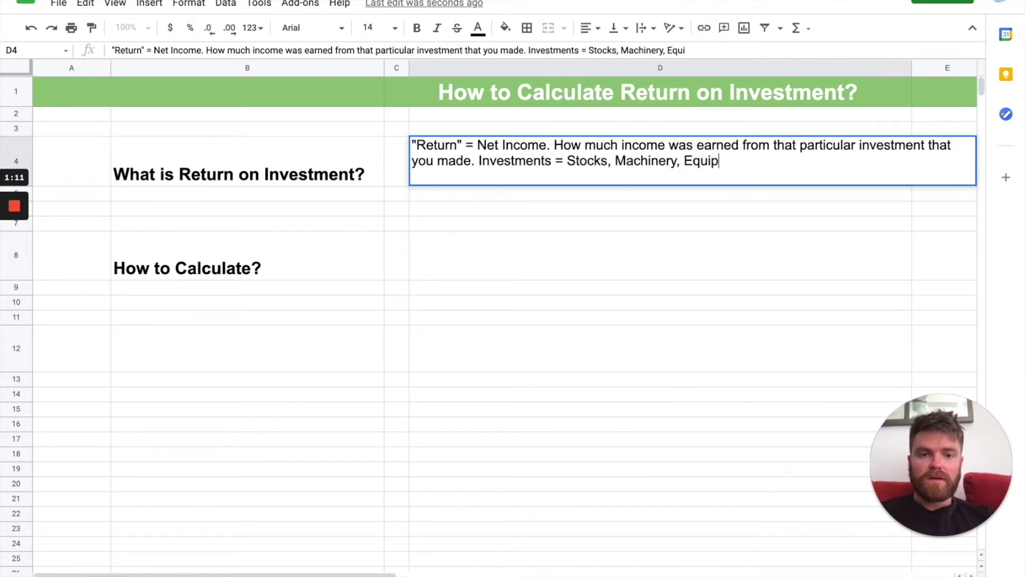
{"action": "type", "text": "ment, Vehicle"}
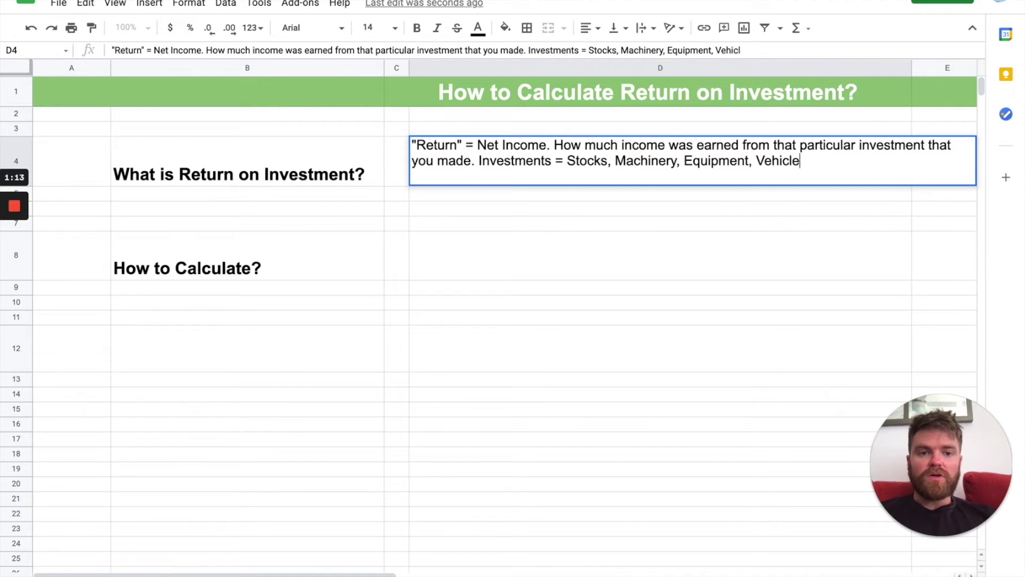
{"action": "type", "text": ", Building. "}
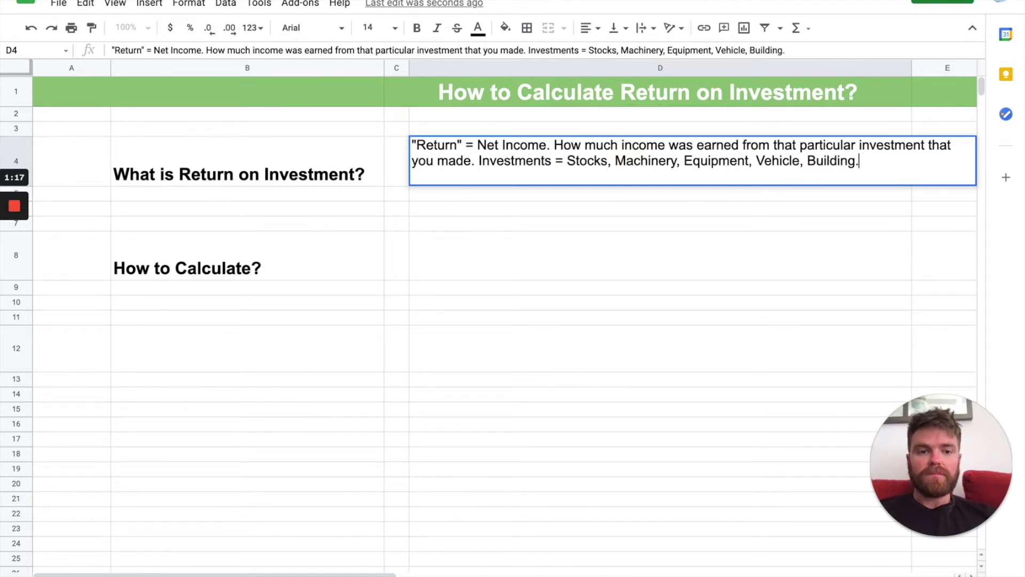
{"action": "type", "text": "Securities."}
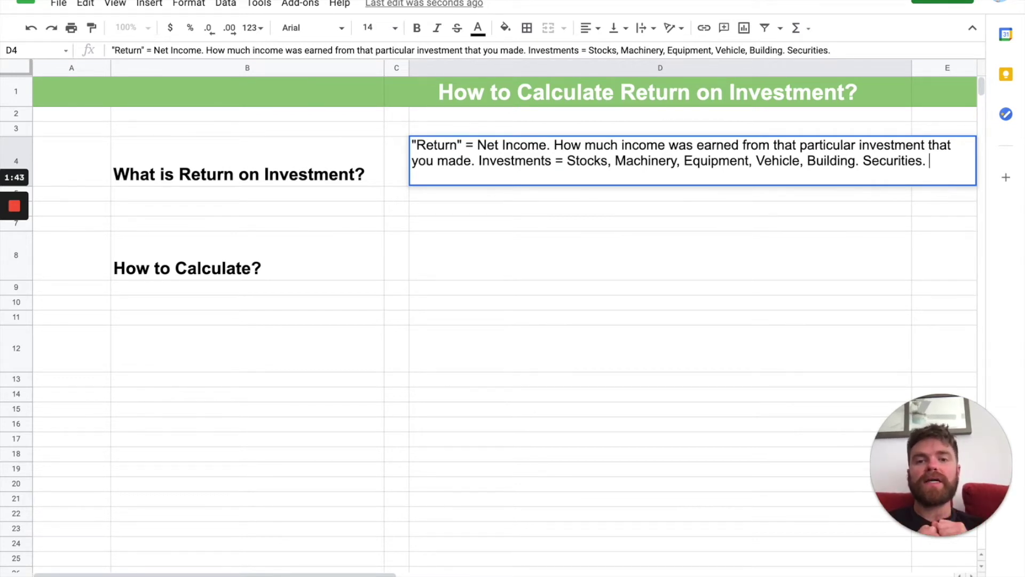
{"action": "key", "text": "Return"}
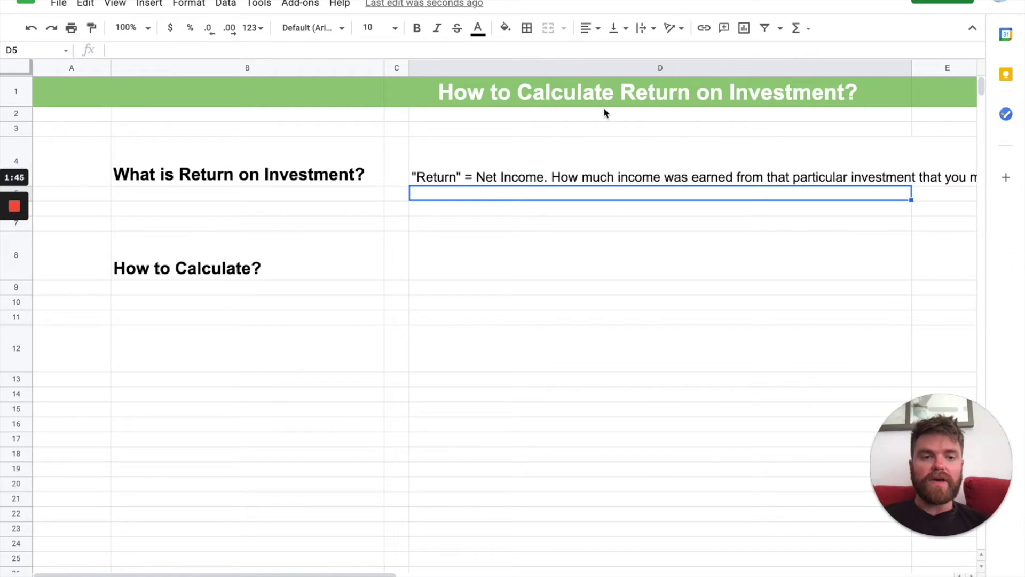
- Apply text wrapping to the definition in D4
{"action": "left_click", "coordinate": [631, 180]}
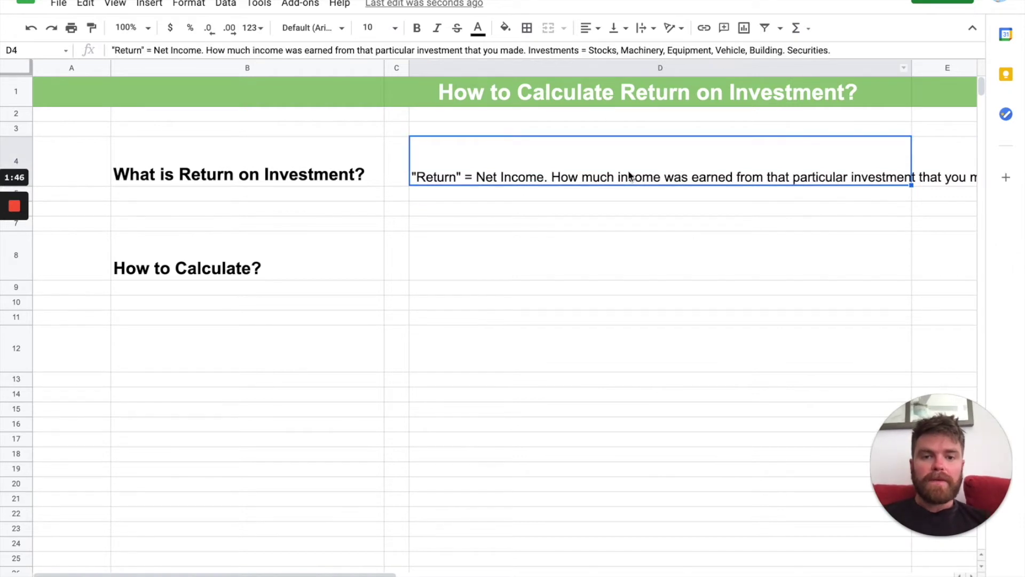
{"action": "left_click", "coordinate": [188, 4]}
{"action": "mouse_move", "coordinate": [265, 287]}
{"action": "left_click", "coordinate": [376, 310]}
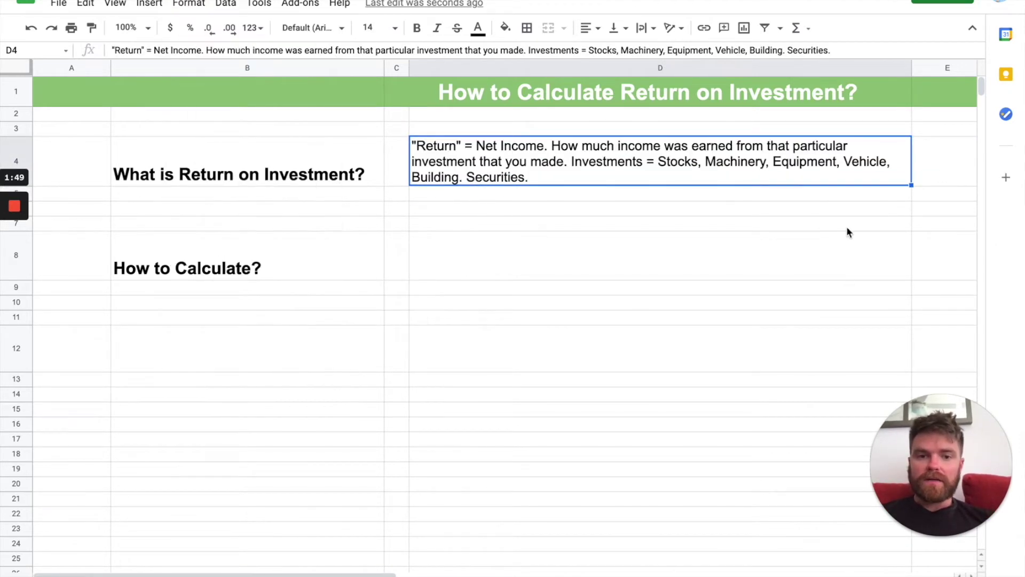
- Enter the formula description "Net Income / Total Asset" in D8, beside "How to Calculate?"
{"action": "left_click", "coordinate": [446, 273]}
{"action": "double_click", "coordinate": [445, 270]}
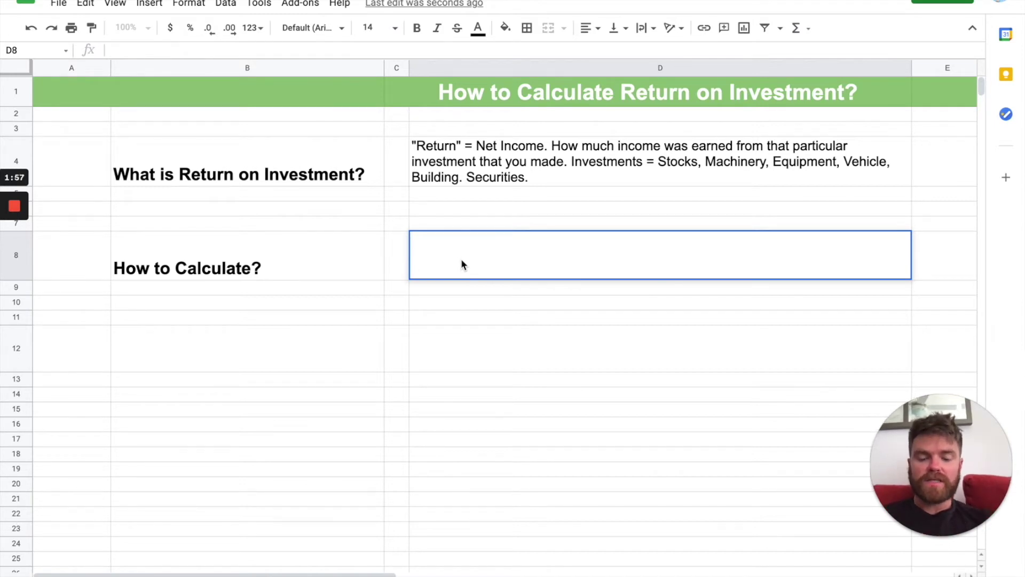
{"action": "type", "text": "Net Income / Total Asset"}
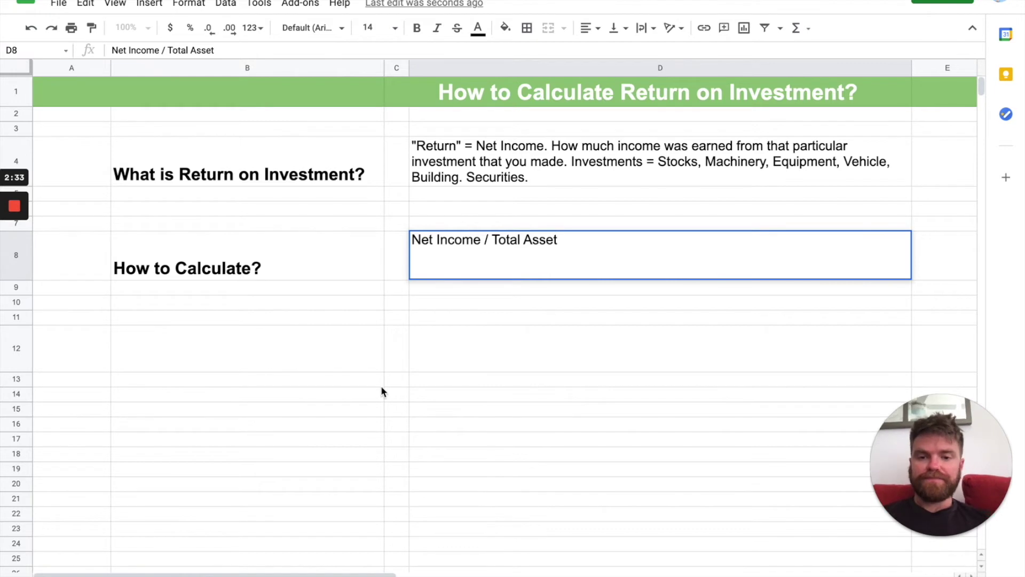
{"action": "key", "text": "Return"}
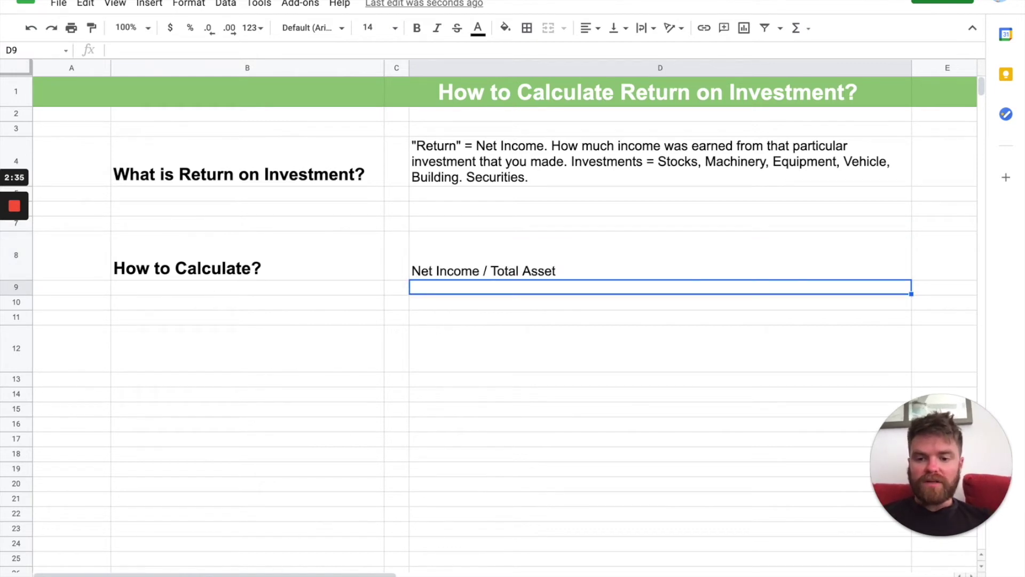
- On the sheet with the Thunder Inc. example, enter "Step 1" in C6 and "Calculate Net Income" in D6
{"action": "key", "text": "ctrl+shift+Page_Down"}
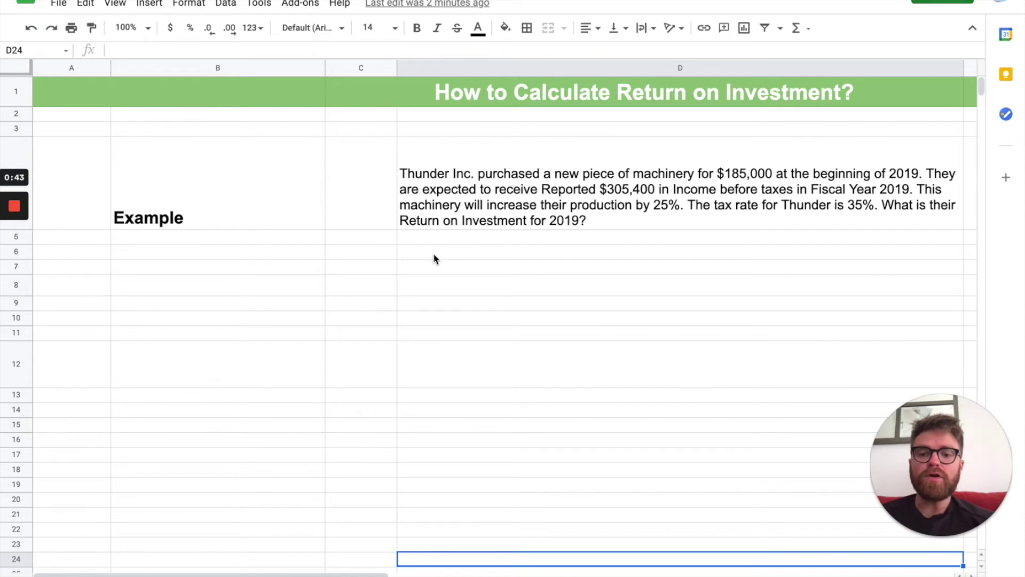
{"action": "left_click", "coordinate": [414, 255]}
{"action": "left_click", "coordinate": [369, 256]}
{"action": "type", "text": "Step 1"}
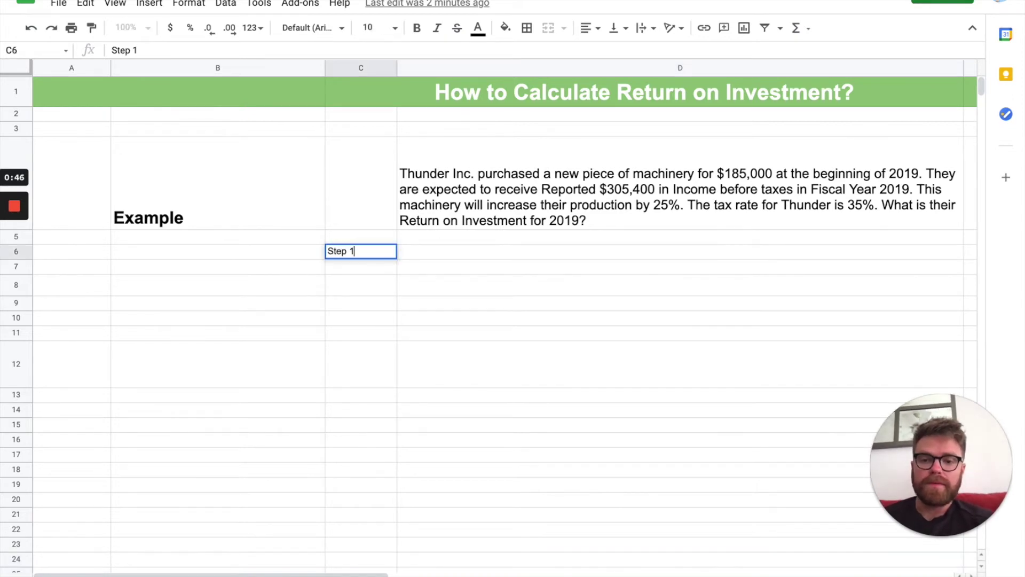
{"action": "key", "text": "Tab"}
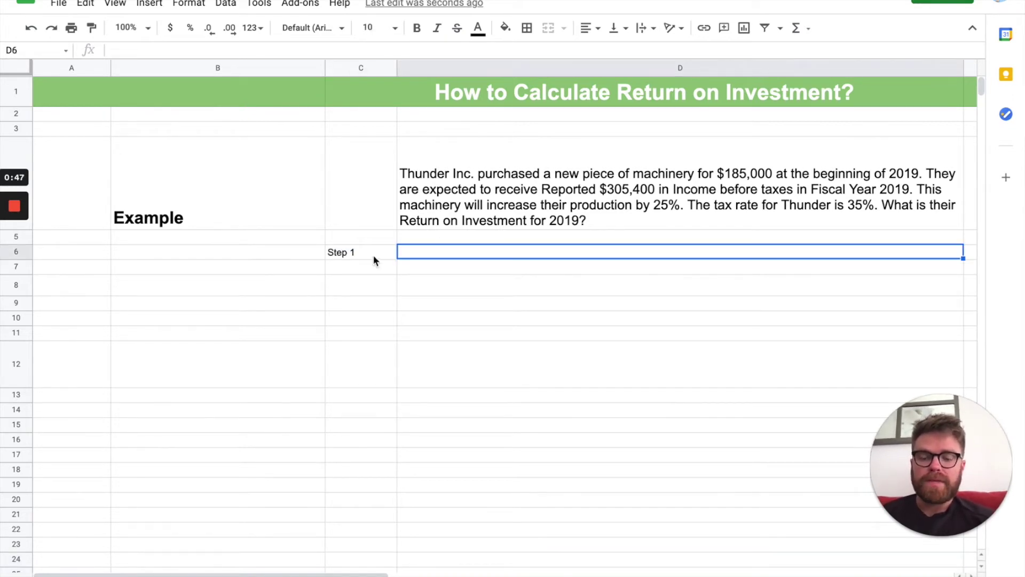
{"action": "type", "text": "Calculate Net"}
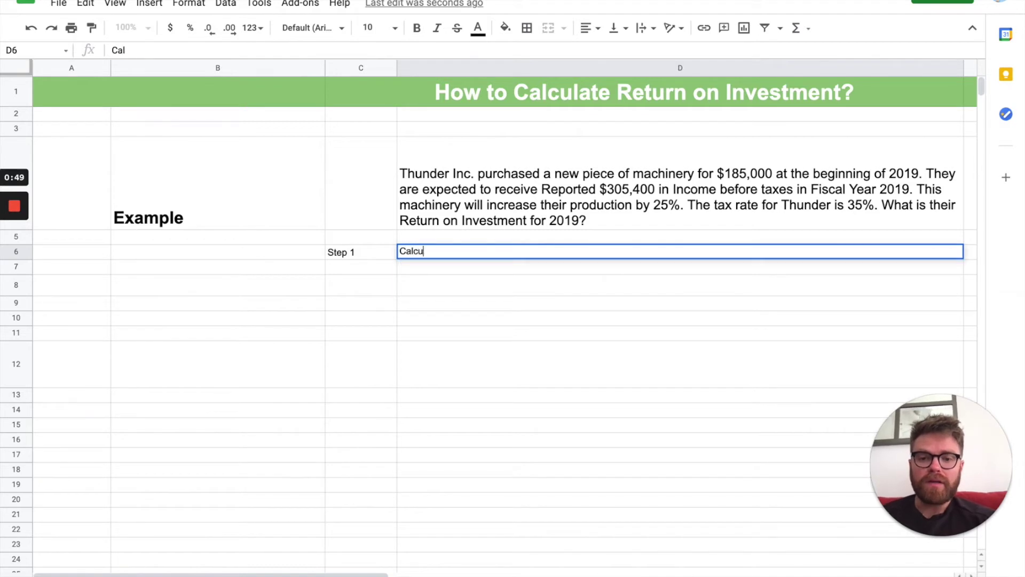
{"action": "type", "text": "e Net Incom"}
{"action": "left_click", "coordinate": [339, 271]}
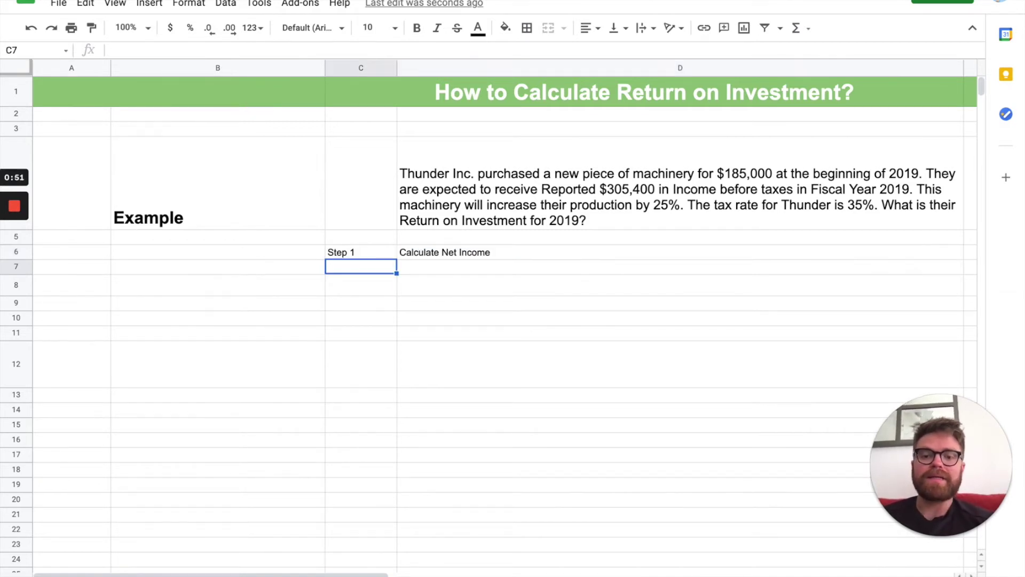
- Set the font size of the "Step 1" row, cells C6:D6, to 14
{"action": "left_click_drag", "start_coordinate": [357, 251], "coordinate": [405, 252]}
{"action": "left_click", "coordinate": [395, 30]}
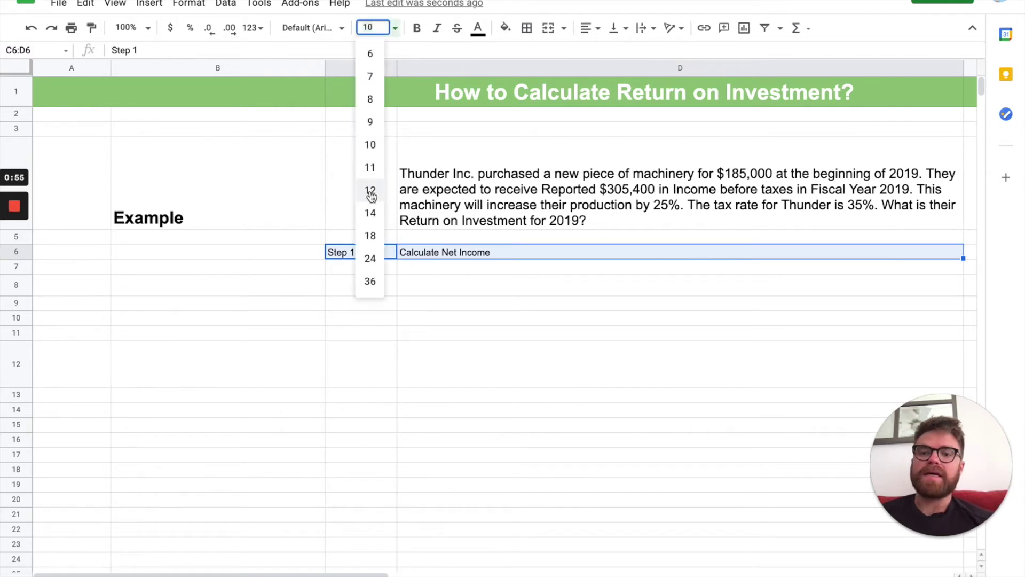
{"action": "left_click", "coordinate": [371, 210]}
- Enter "Net Income/Total Assets" in cell B8 below the example heading
{"action": "left_click", "coordinate": [647, 204]}
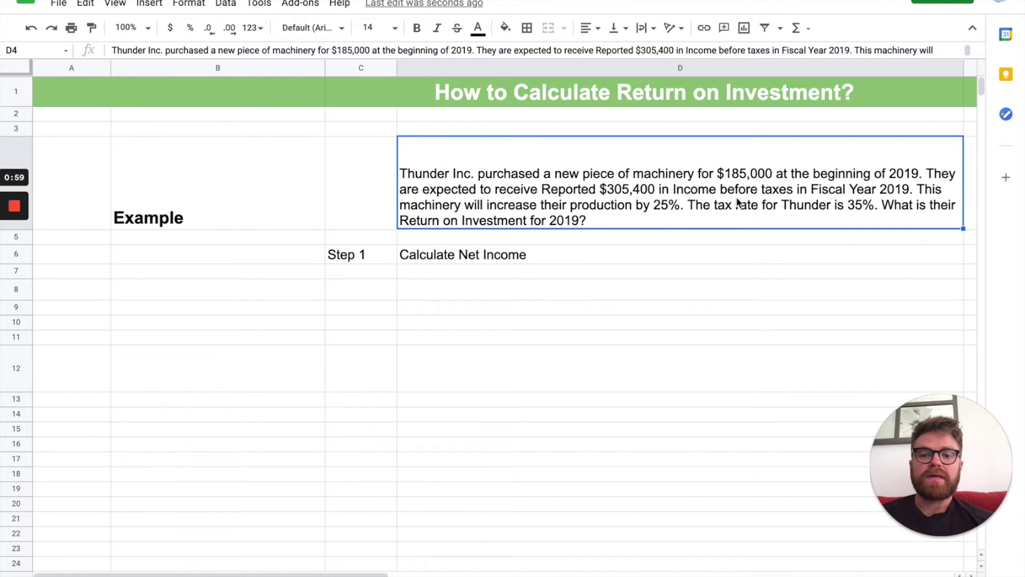
{"action": "left_click", "coordinate": [133, 288]}
{"action": "double_click", "coordinate": [133, 288]}
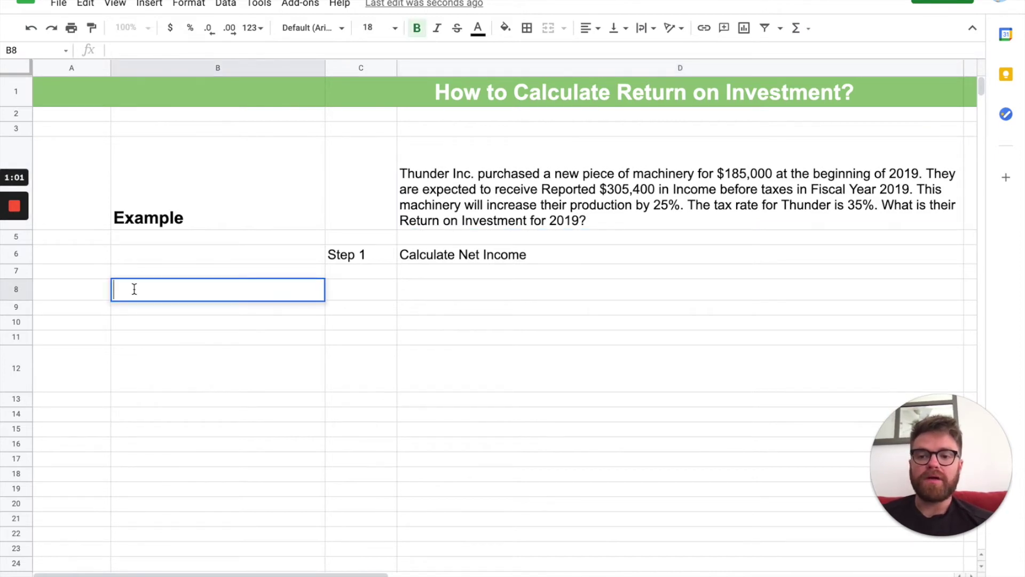
{"action": "type", "text": "Net Income/Total Assets"}
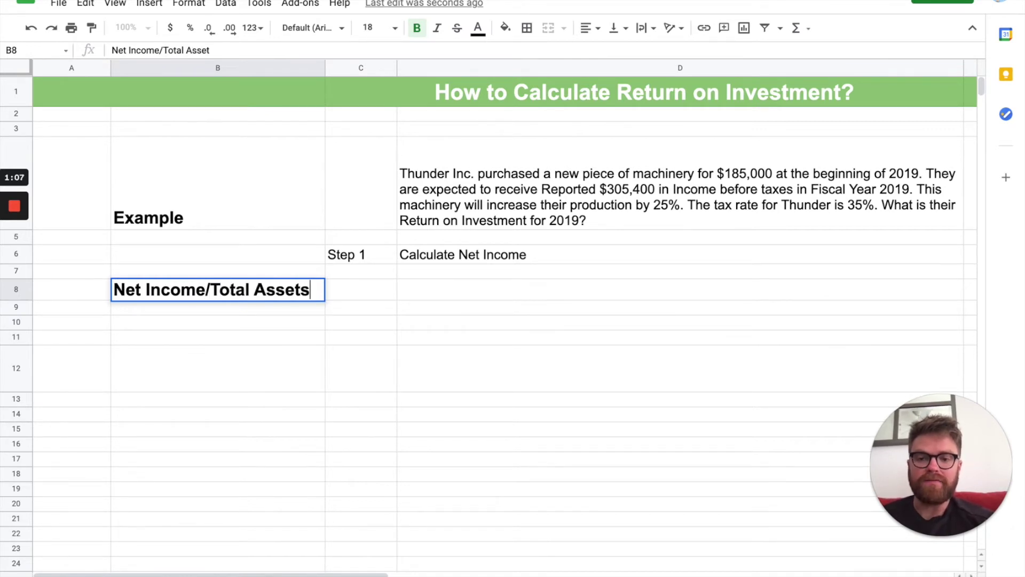
- Enter the tax rate .35 in cell C8, beside the Net Income/Total Assets label
{"action": "key", "text": "Return"}
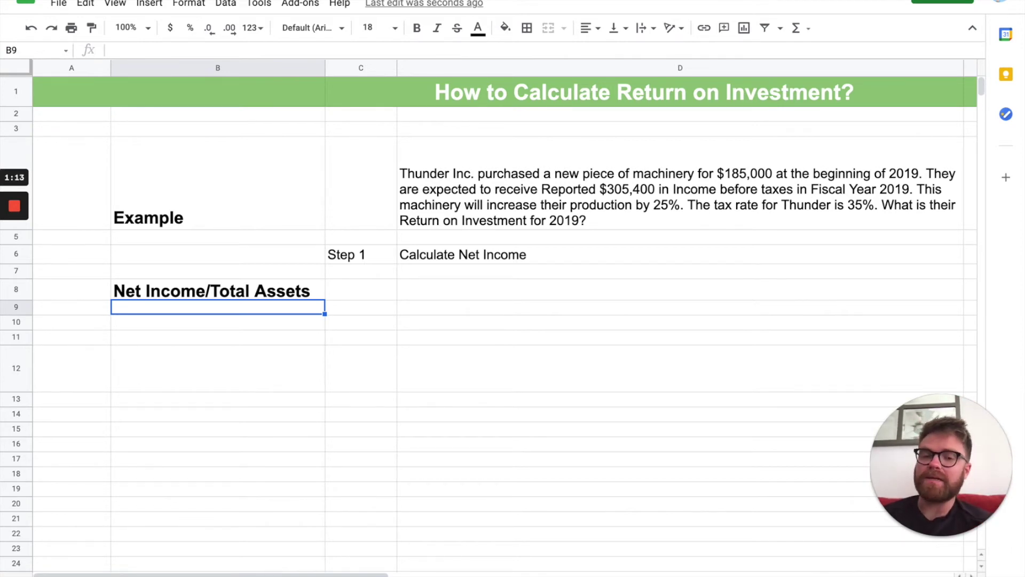
{"action": "left_click", "coordinate": [437, 293]}
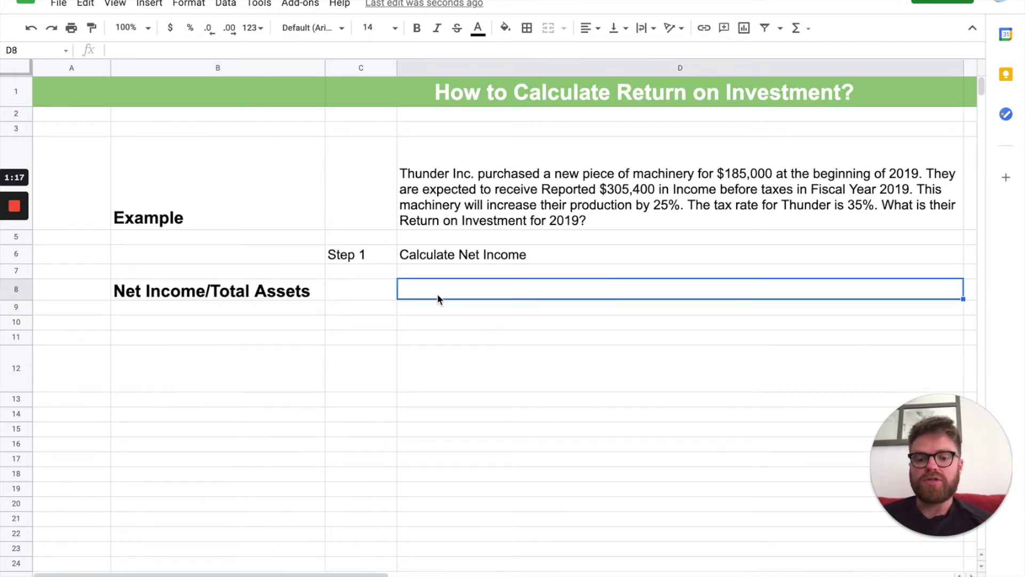
{"action": "left_click", "coordinate": [357, 295]}
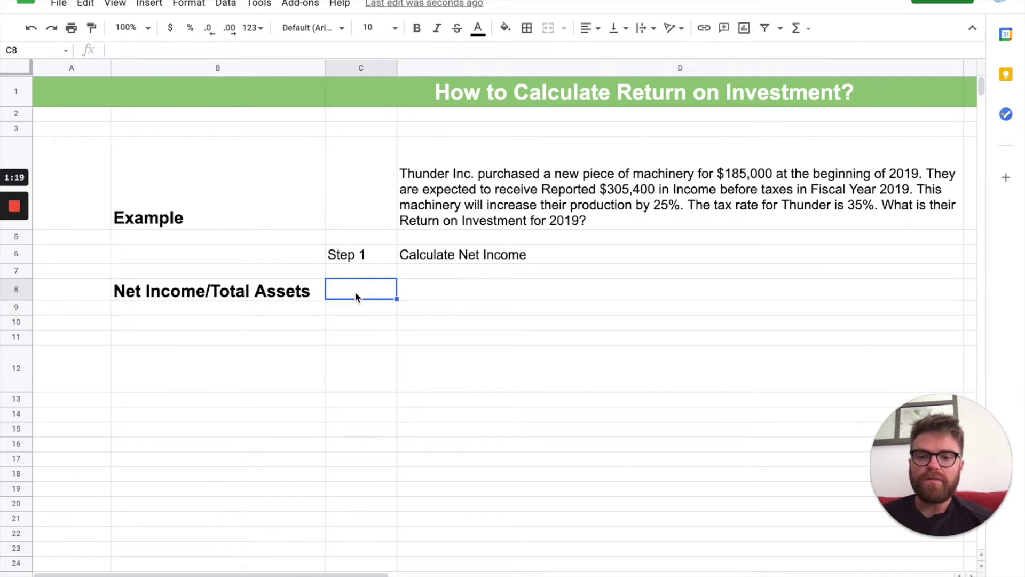
{"action": "type", "text": ".35"}
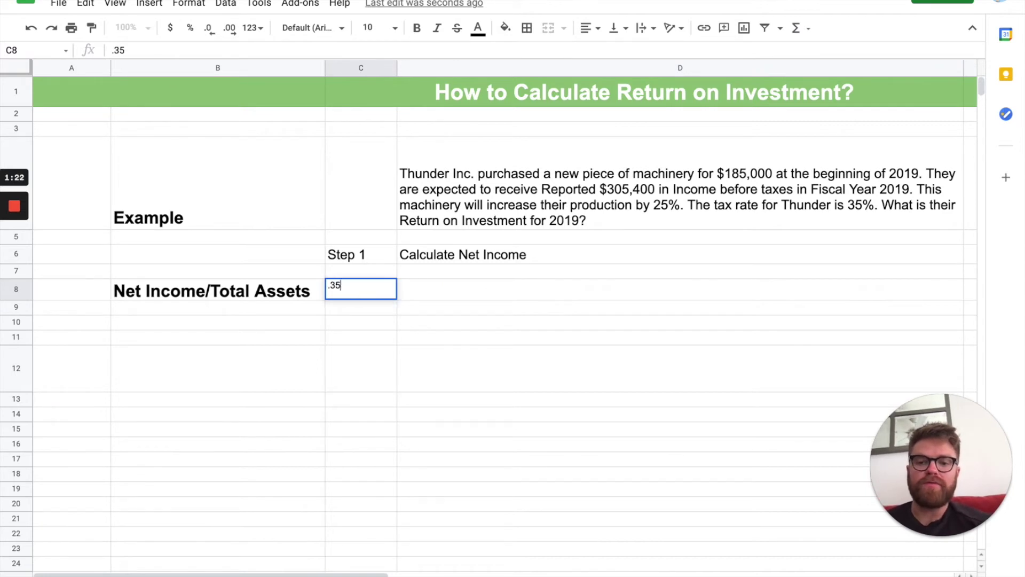
{"action": "key", "text": "Return"}
- Copy the formatting of the "Step 1" cell C6 onto the tax rate in C8
{"action": "left_click", "coordinate": [367, 251]}
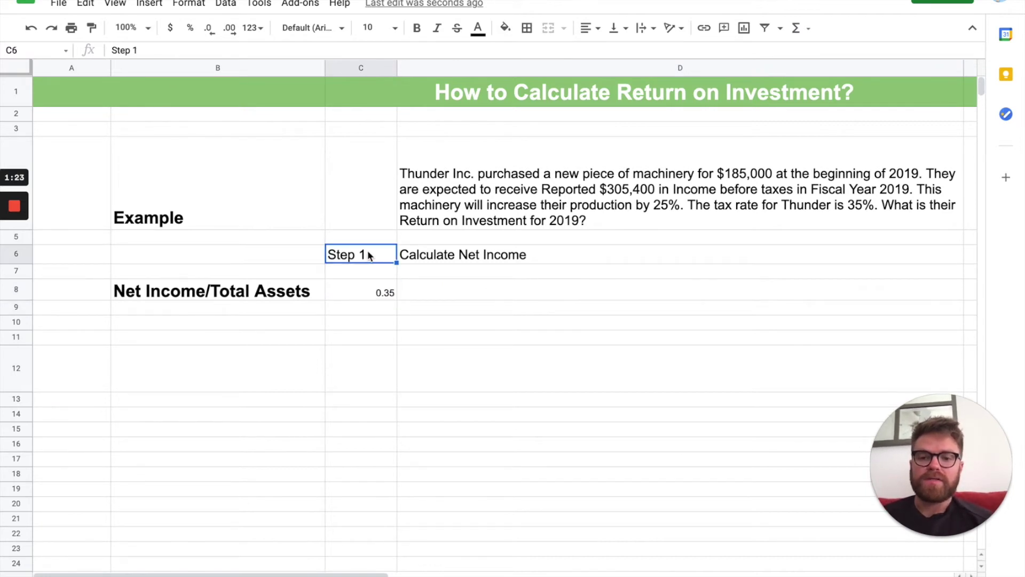
{"action": "left_click", "coordinate": [92, 27]}
{"action": "left_click", "coordinate": [381, 292]}
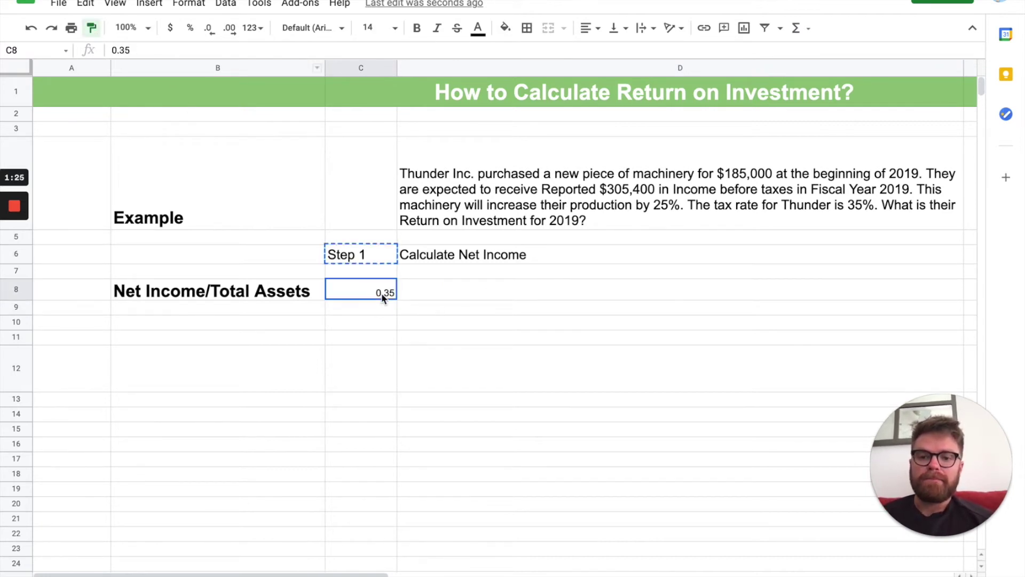
- Enter the income before taxes from the example, 305,400, in cell C9 below the tax rate
{"action": "left_click", "coordinate": [758, 206]}
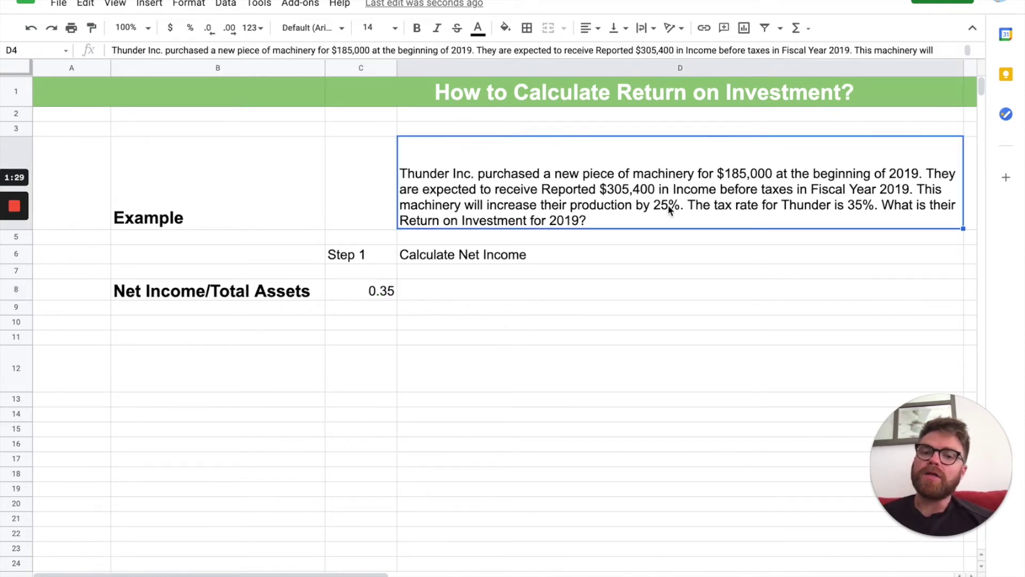
{"action": "left_click", "coordinate": [419, 296]}
{"action": "left_click", "coordinate": [359, 315]}
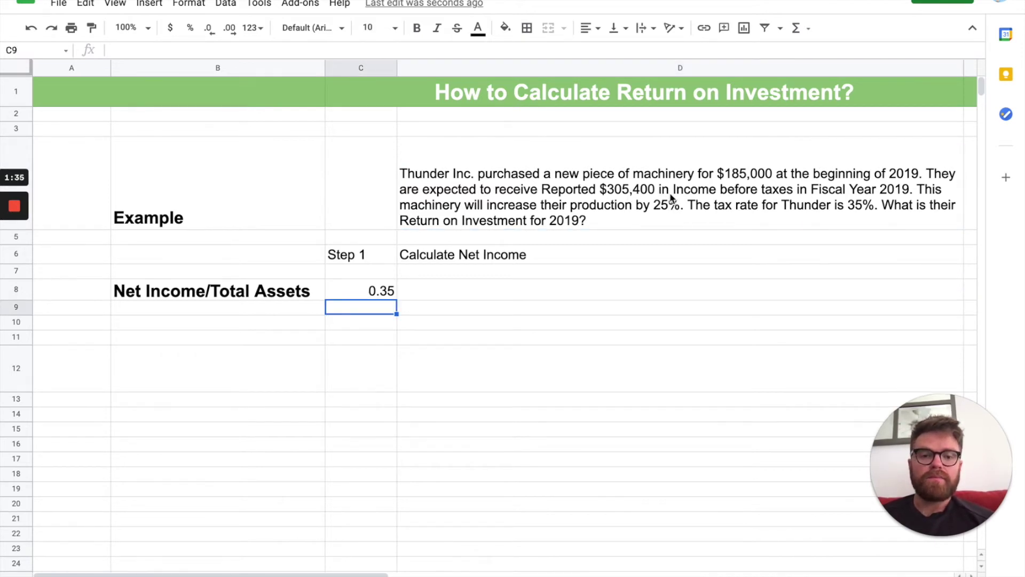
{"action": "type", "text": "305,400"}
{"action": "key", "text": "Return"}
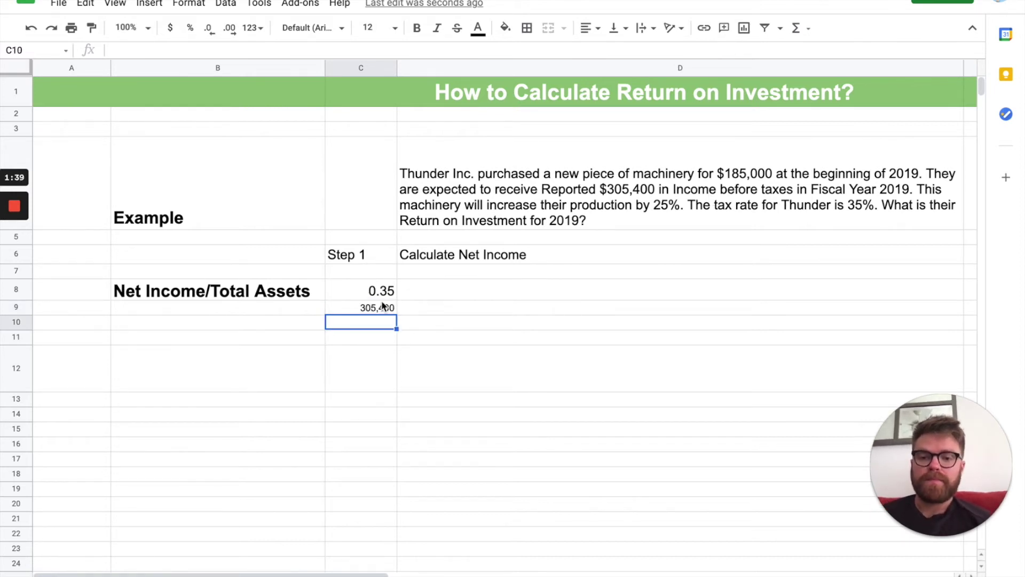
- Apply the formatting of the tax rate cell C8 to the income amount in C9
{"action": "left_click", "coordinate": [371, 297]}
{"action": "left_click", "coordinate": [92, 27]}
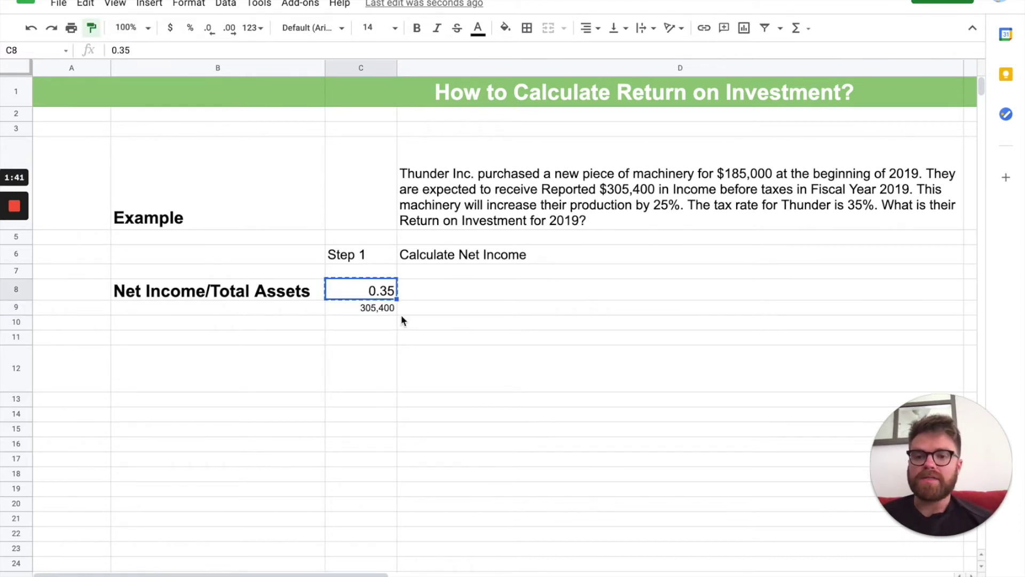
{"action": "left_click", "coordinate": [388, 313]}
{"action": "left_click", "coordinate": [435, 297]}
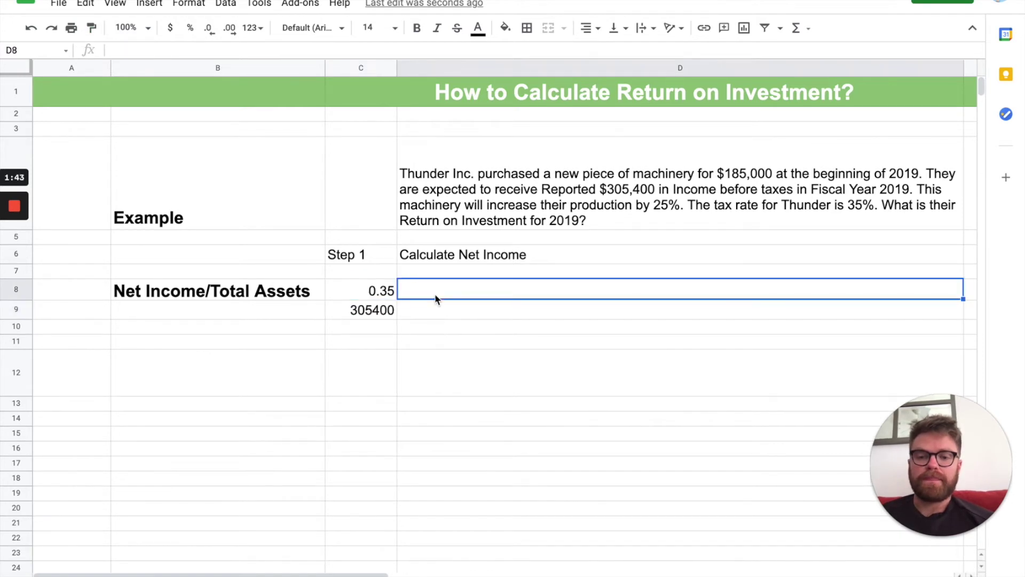
- In D11, enter the formula =(C9*C8) to calculate the income tax
{"action": "left_click", "coordinate": [434, 313]}
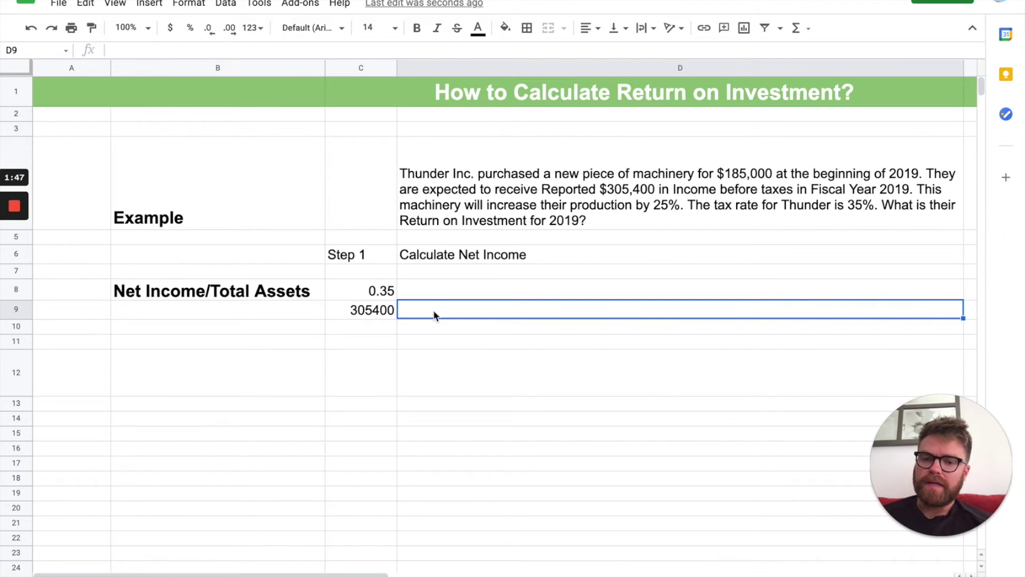
{"action": "left_click", "coordinate": [427, 342]}
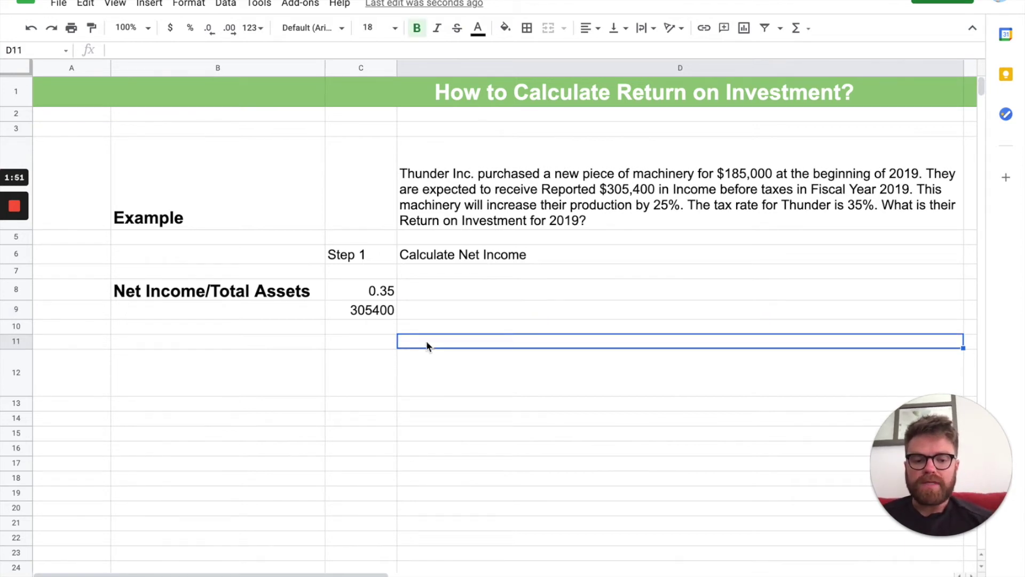
{"action": "type", "text": "=("}
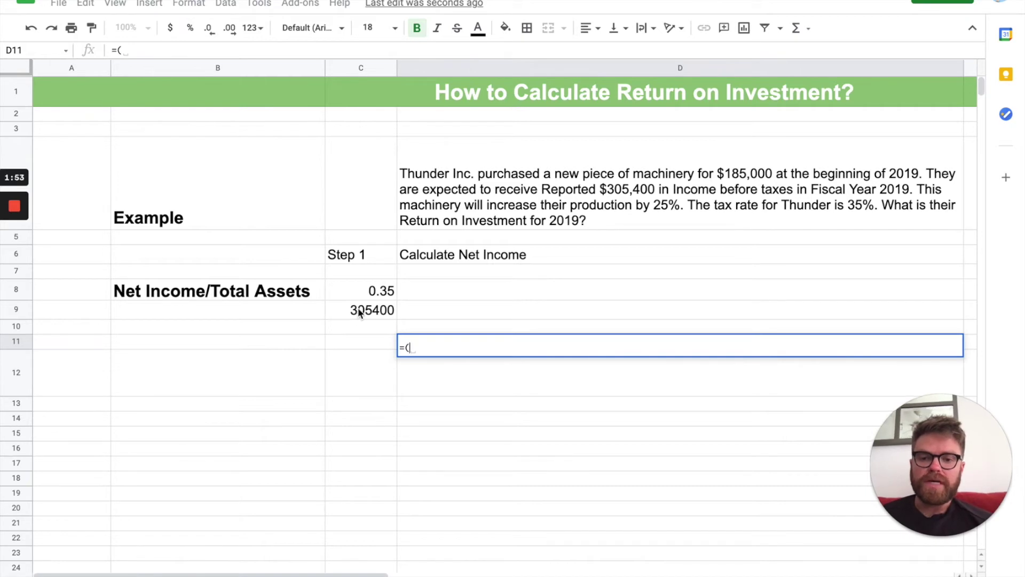
{"action": "left_click", "coordinate": [359, 313]}
{"action": "type", "text": "*"}
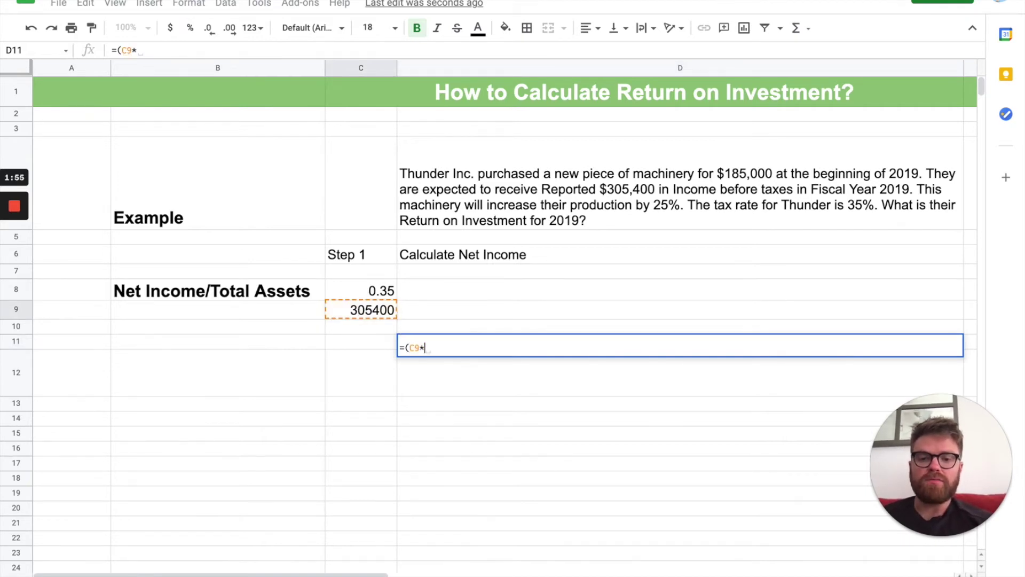
{"action": "left_click", "coordinate": [372, 296]}
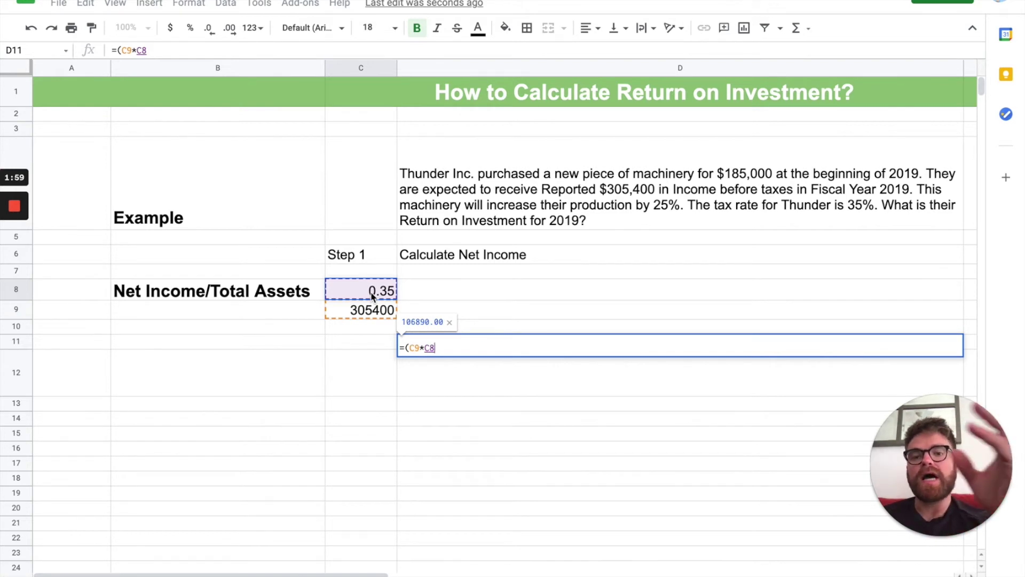
{"action": "type", "text": ")"}
{"action": "key", "text": "Return"}
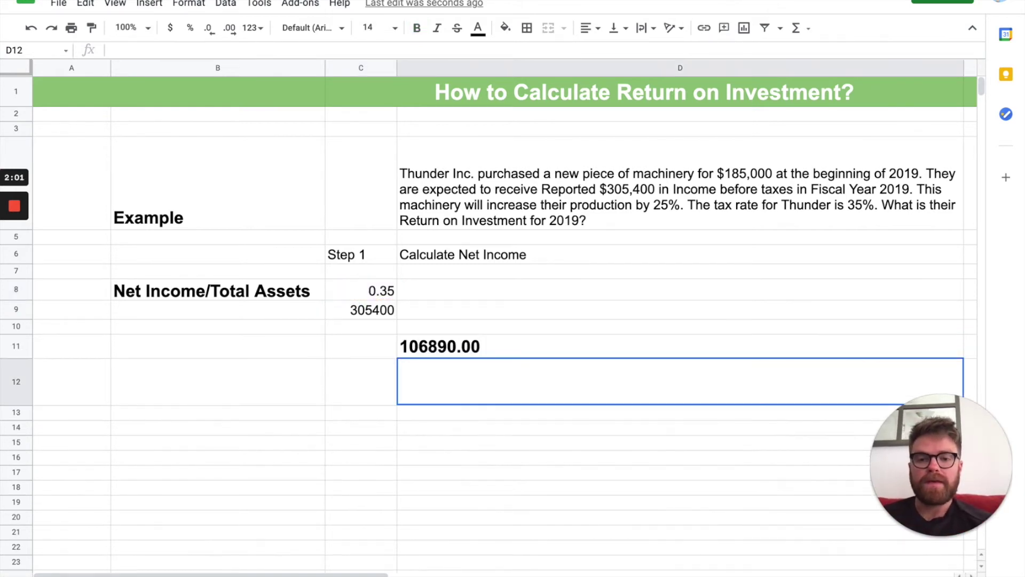
- Remove the bold formatting and both decimal places from the income tax result in D11
{"action": "left_click", "coordinate": [423, 348]}
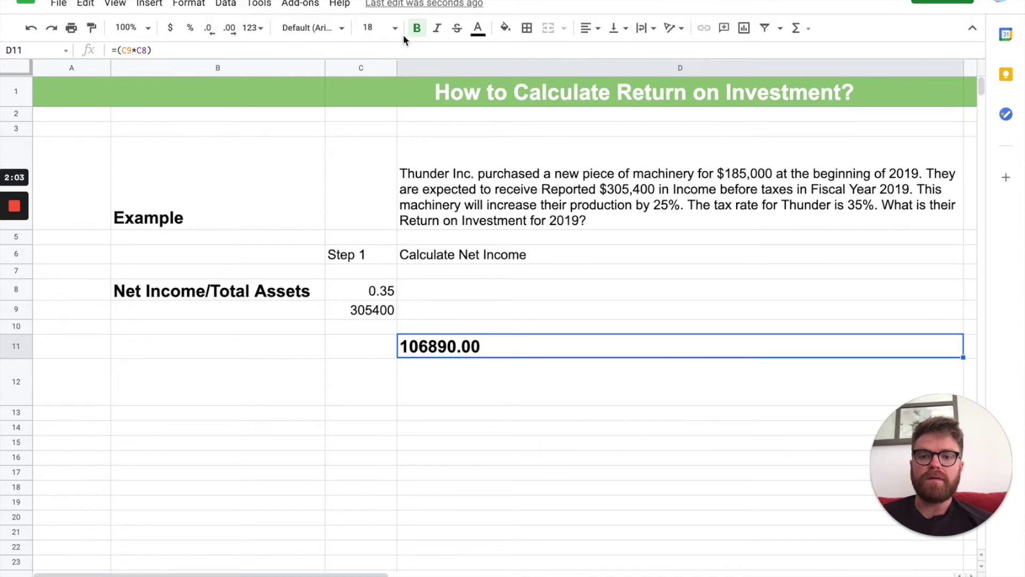
{"action": "left_click", "coordinate": [417, 28]}
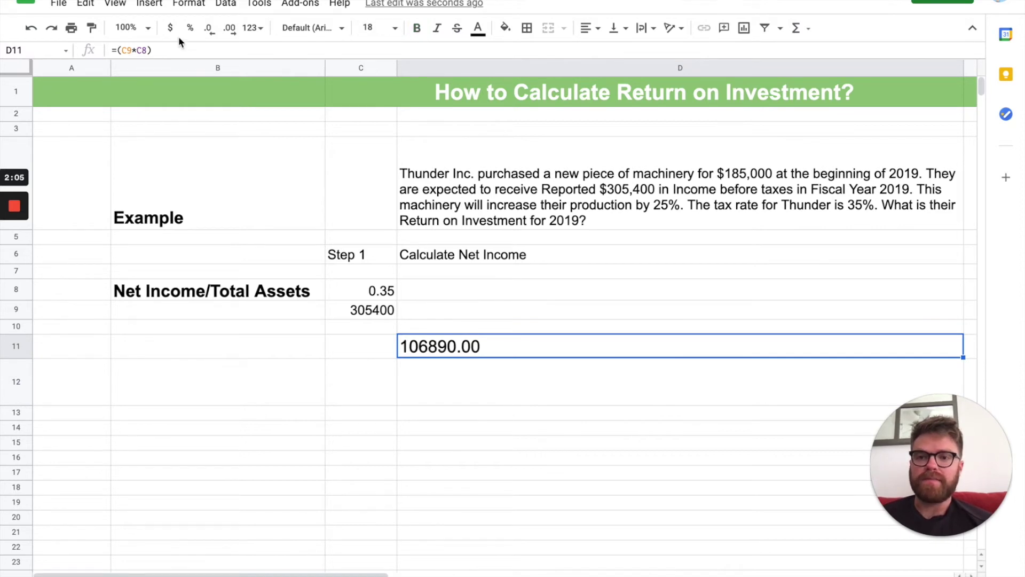
{"action": "left_click", "coordinate": [213, 34]}
{"action": "left_click", "coordinate": [214, 35]}
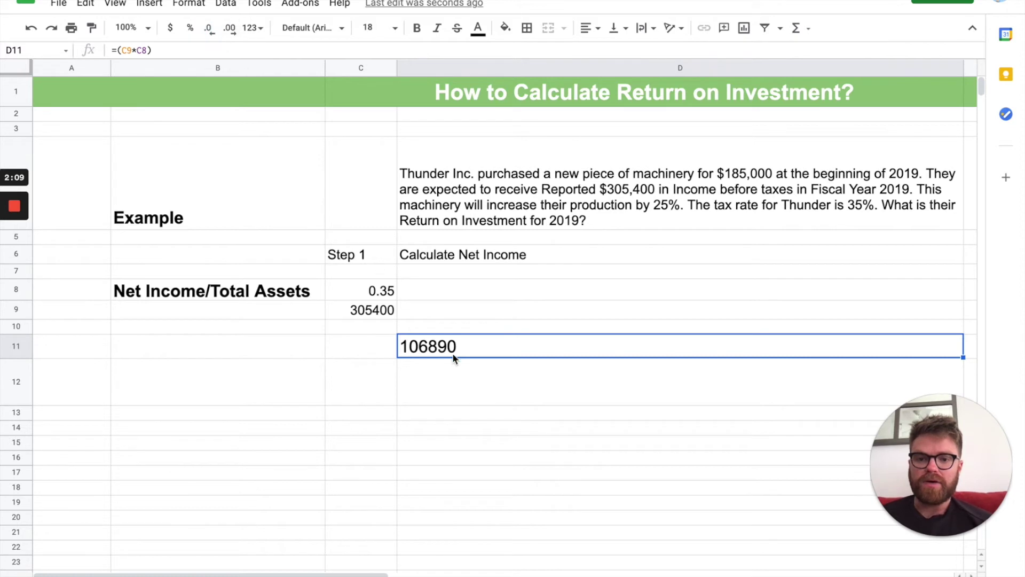
{"action": "double_click", "coordinate": [432, 348]}
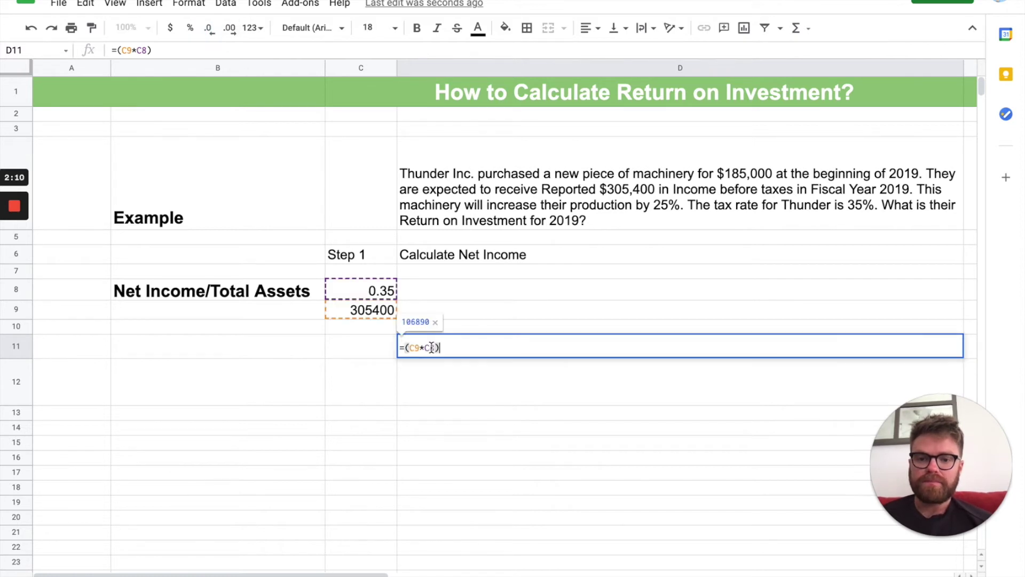
{"action": "left_click", "coordinate": [464, 398]}
{"action": "left_click", "coordinate": [465, 349]}
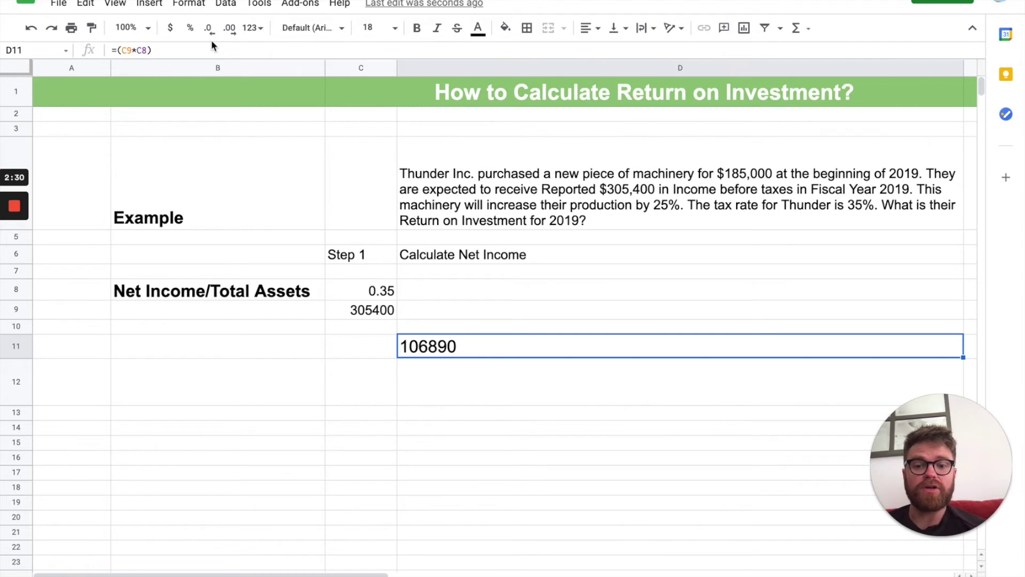
- Copy the formatting of C9 onto the income tax result in D11 and align it left
{"action": "left_click", "coordinate": [381, 311]}
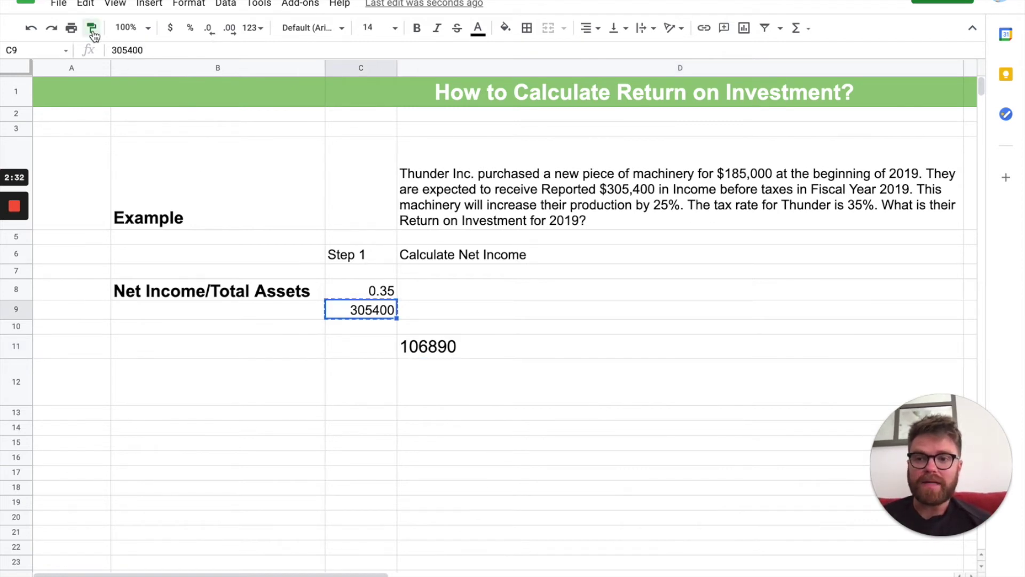
{"action": "left_click", "coordinate": [412, 347]}
{"action": "scroll", "coordinate": [540, 201], "scroll_direction": "down", "scroll_amount": 1}
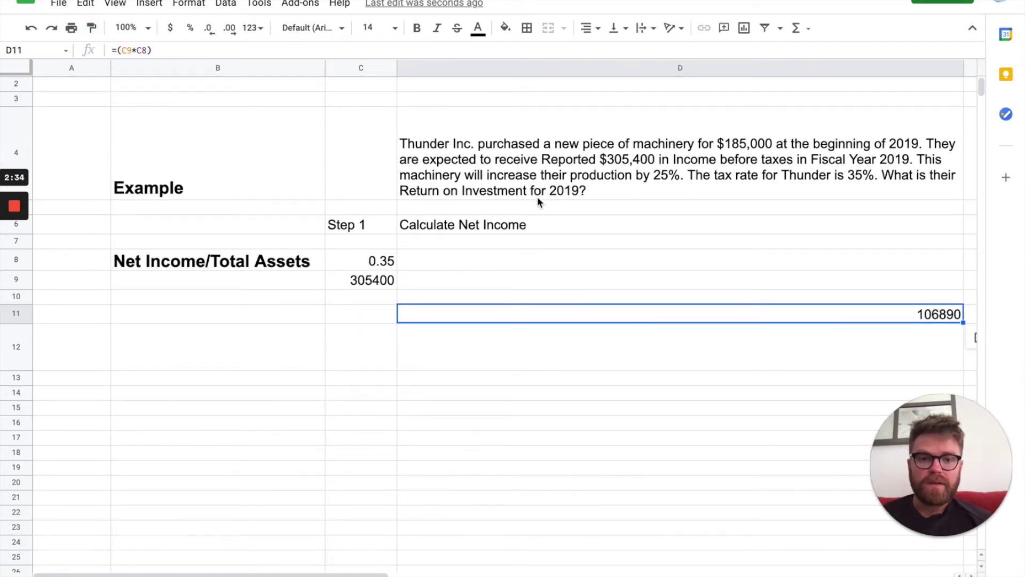
{"action": "left_click", "coordinate": [589, 28]}
{"action": "left_click", "coordinate": [589, 53]}
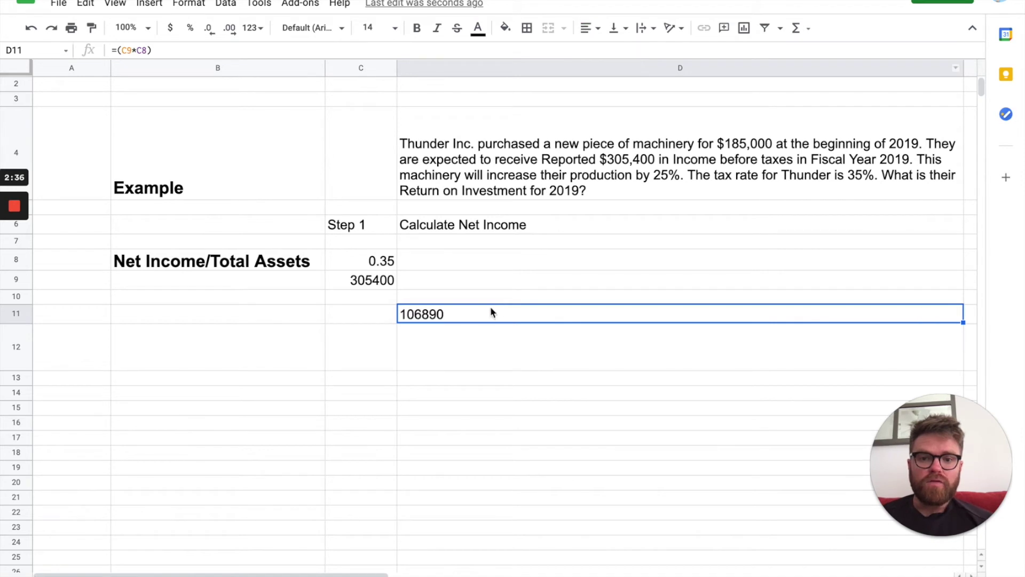
- Label the tax result "Income Tax" in C11 and enter "Income Before Taxes - Income Tax" in D12
{"action": "left_click", "coordinate": [363, 315]}
{"action": "type", "text": "Income Tax"}
{"action": "key", "text": "Return"}
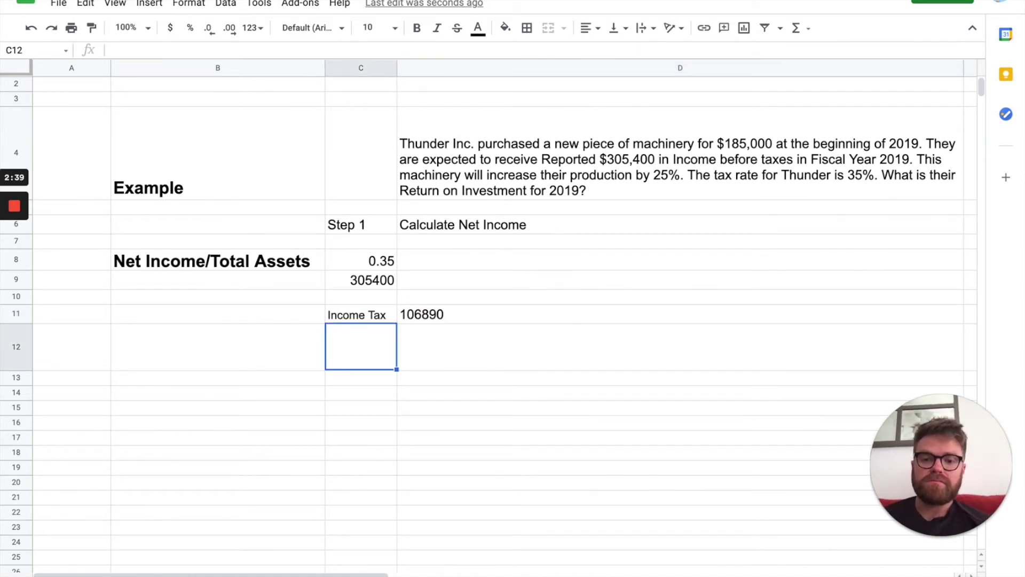
{"action": "left_click", "coordinate": [485, 363]}
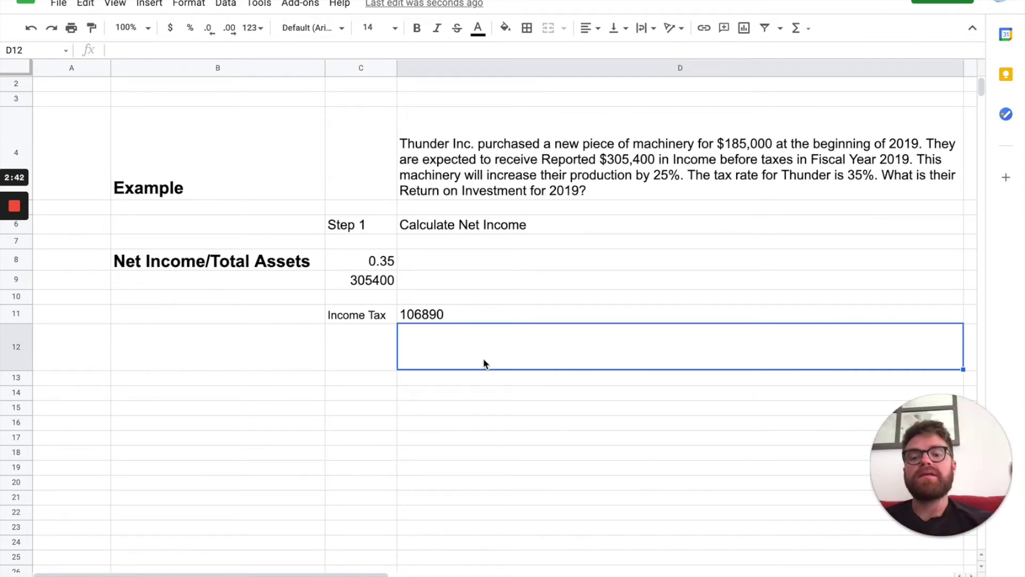
{"action": "type", "text": "Income Before Taxes - Income Tax"}
{"action": "key", "text": "Return"}
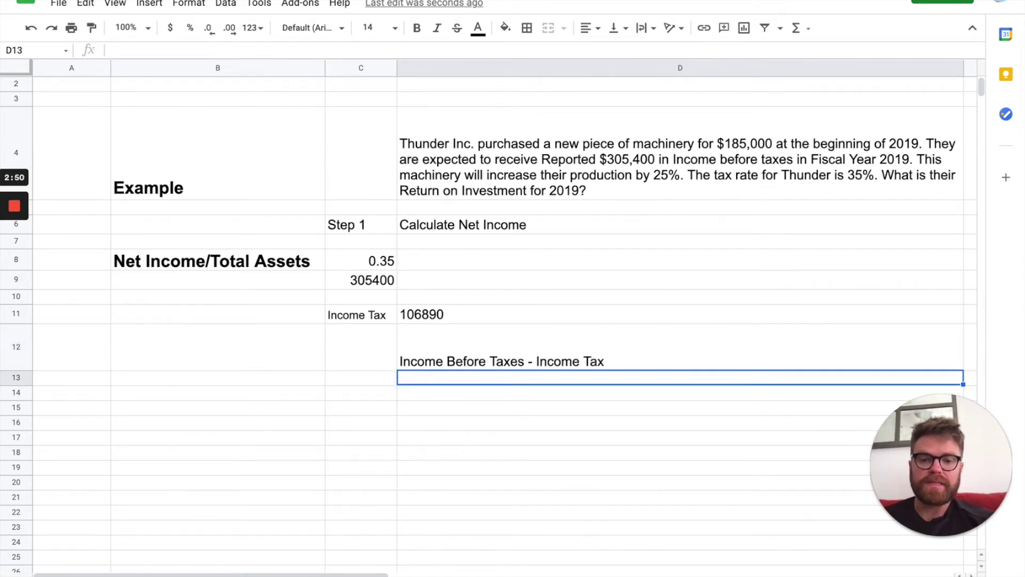
- In D14, enter the formula =(C9-D11) to subtract the income tax from the income before taxes
{"action": "left_click", "coordinate": [372, 281]}
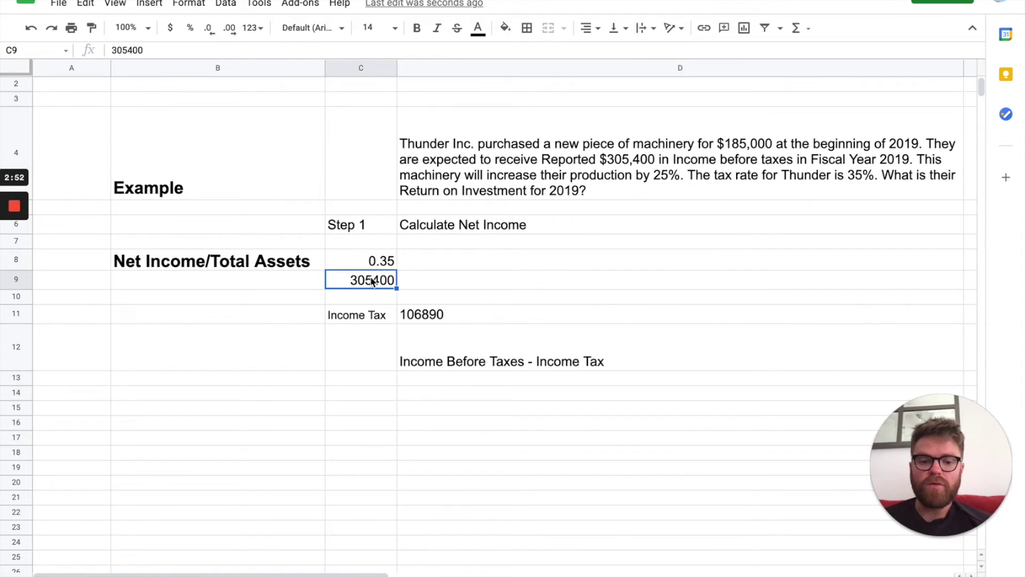
{"action": "left_click", "coordinate": [431, 319]}
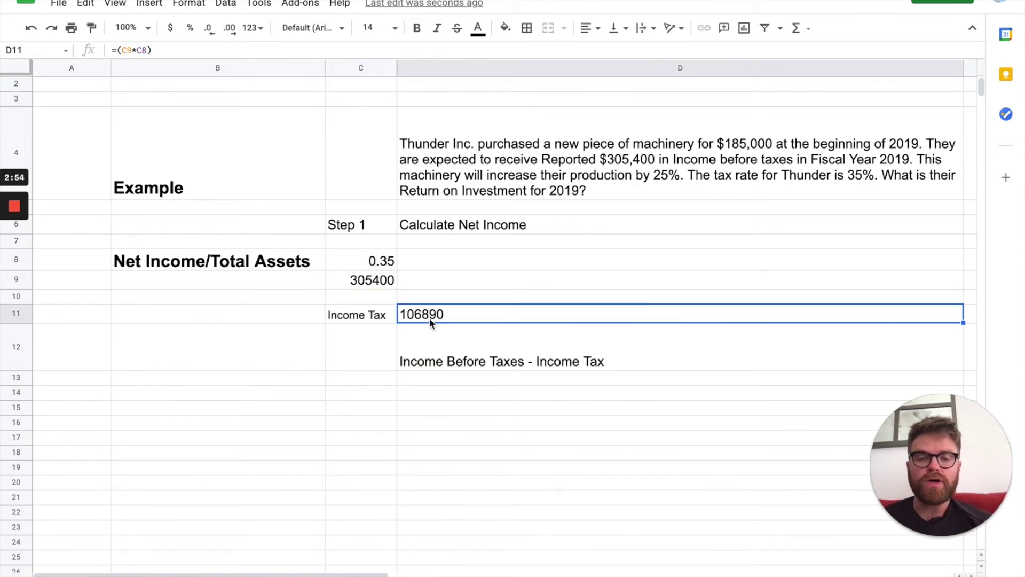
{"action": "left_click", "coordinate": [416, 378]}
{"action": "left_click", "coordinate": [409, 393]}
{"action": "type", "text": "=("}
{"action": "left_click", "coordinate": [383, 286]}
{"action": "type", "text": "-"}
{"action": "left_click", "coordinate": [421, 317]}
{"action": "type", "text": ")"}
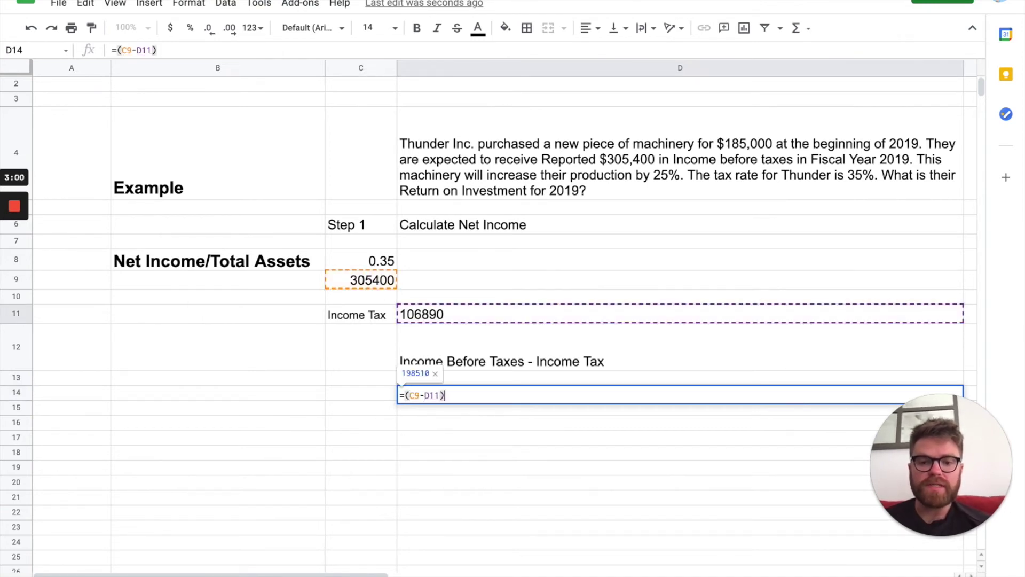
{"action": "key", "text": "Return"}
- Enter the label "Net Income" in C14, beside the subtraction result
{"action": "left_click", "coordinate": [421, 399]}
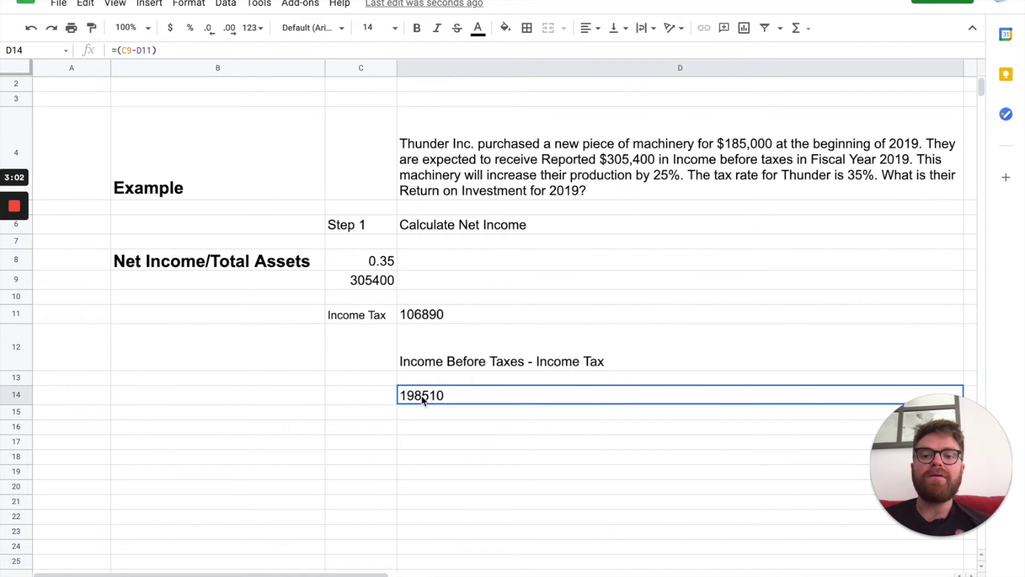
{"action": "left_click", "coordinate": [362, 394]}
{"action": "type", "text": "Net Income"}
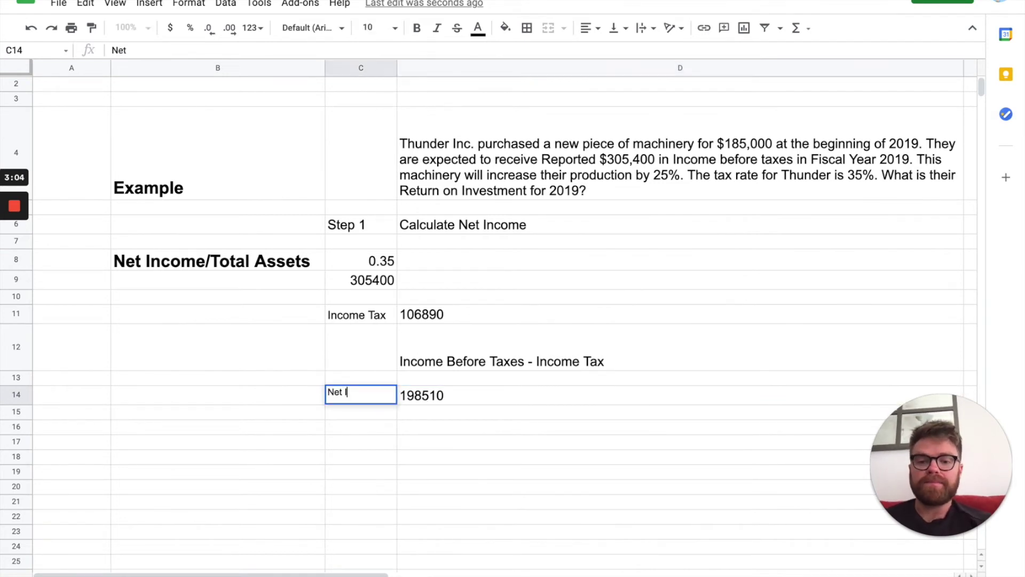
{"action": "key", "text": "Return"}
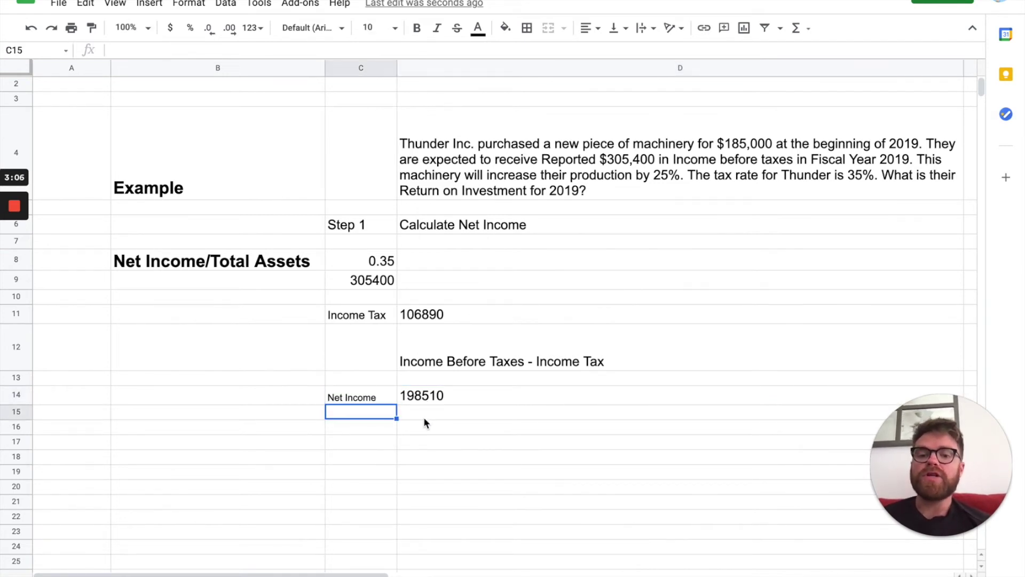
{"action": "left_click", "coordinate": [417, 430]}
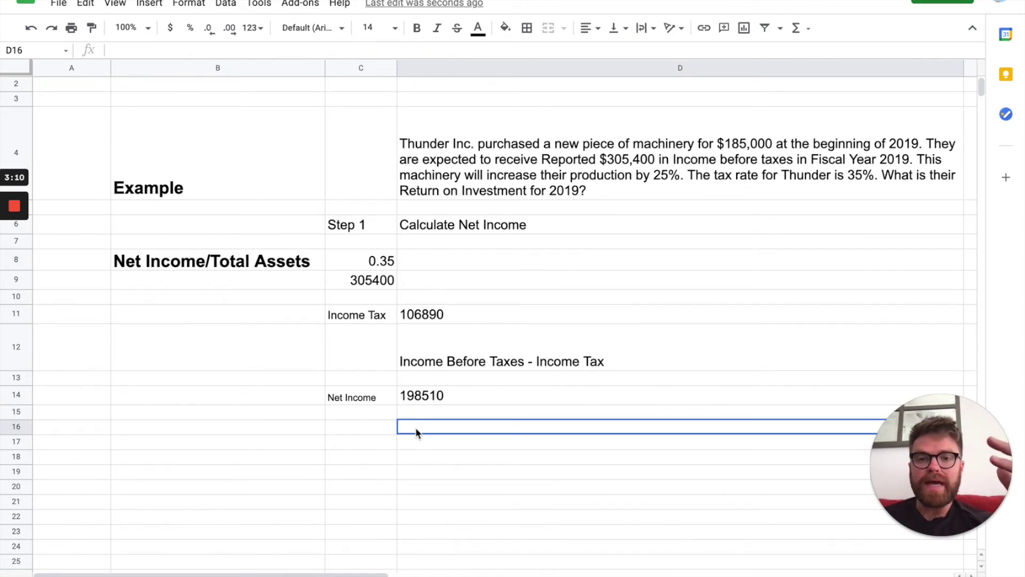
- Enter the alternative net income formula text "Income Before Taxes * (1- Tax Rate)" in D16
{"action": "type", "text": "Inco"}
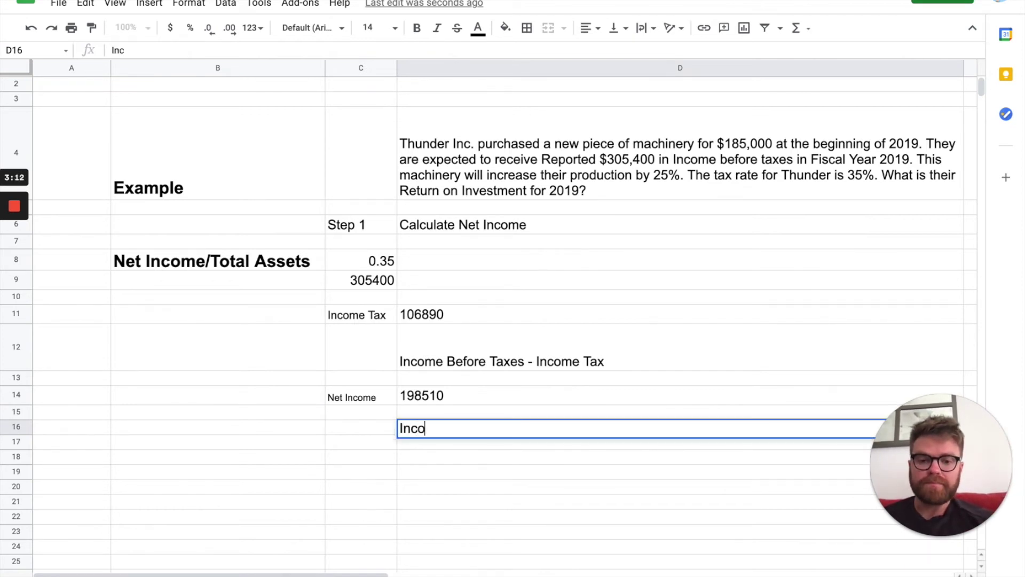
{"action": "type", "text": "me Before Taxe"}
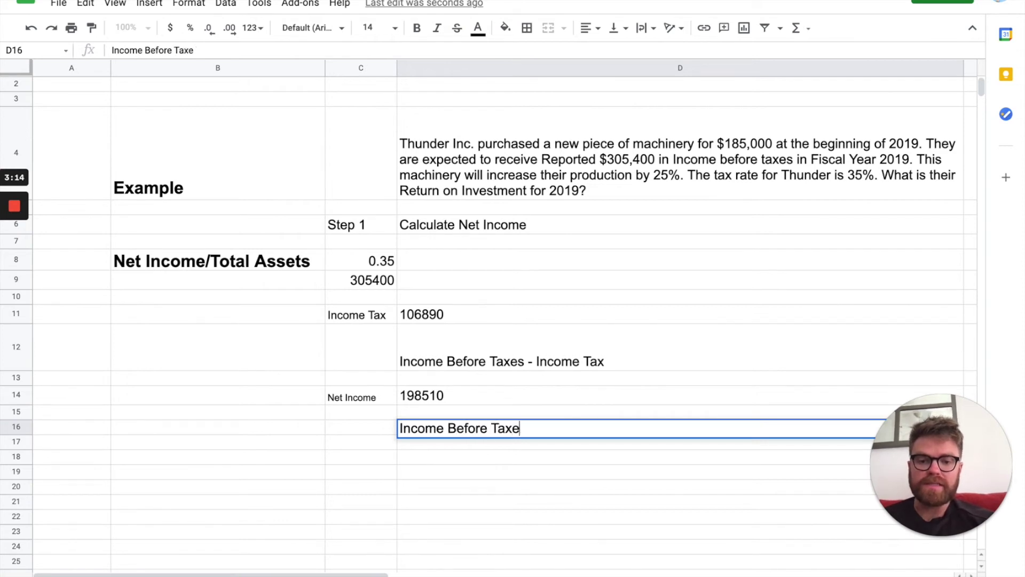
{"action": "type", "text": "s * (1"}
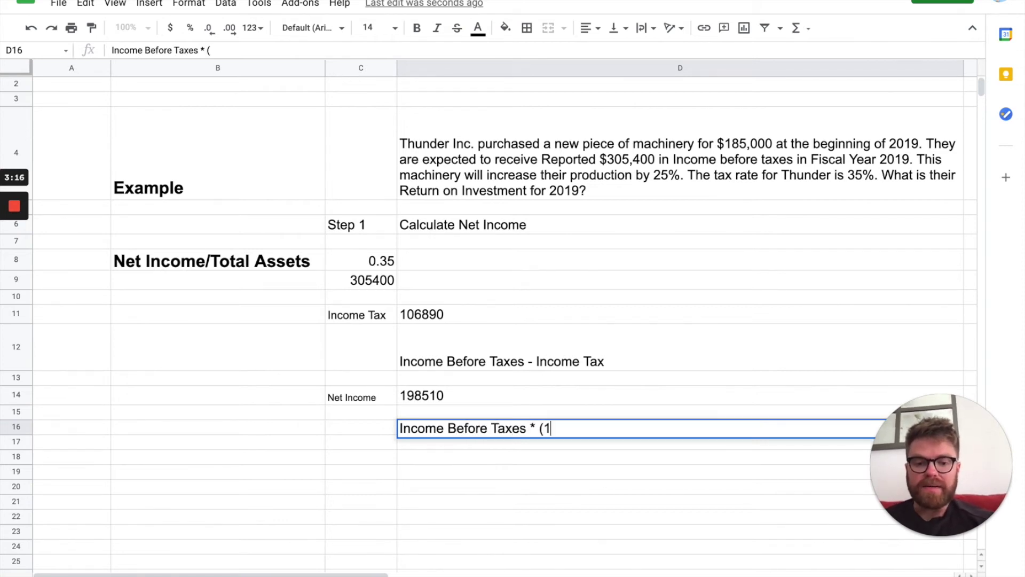
{"action": "type", "text": "- "}
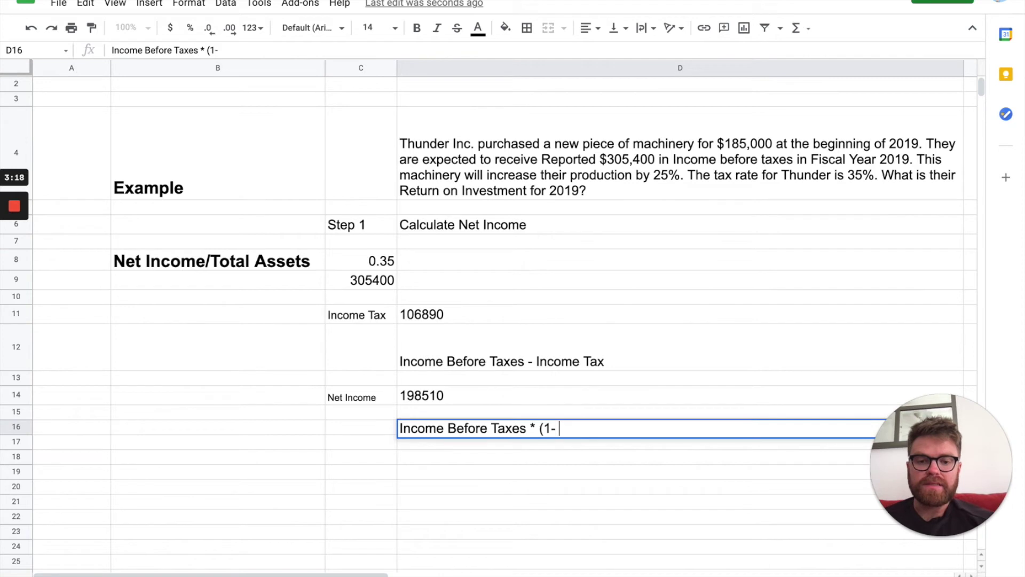
{"action": "type", "text": "Tax Rate)"}
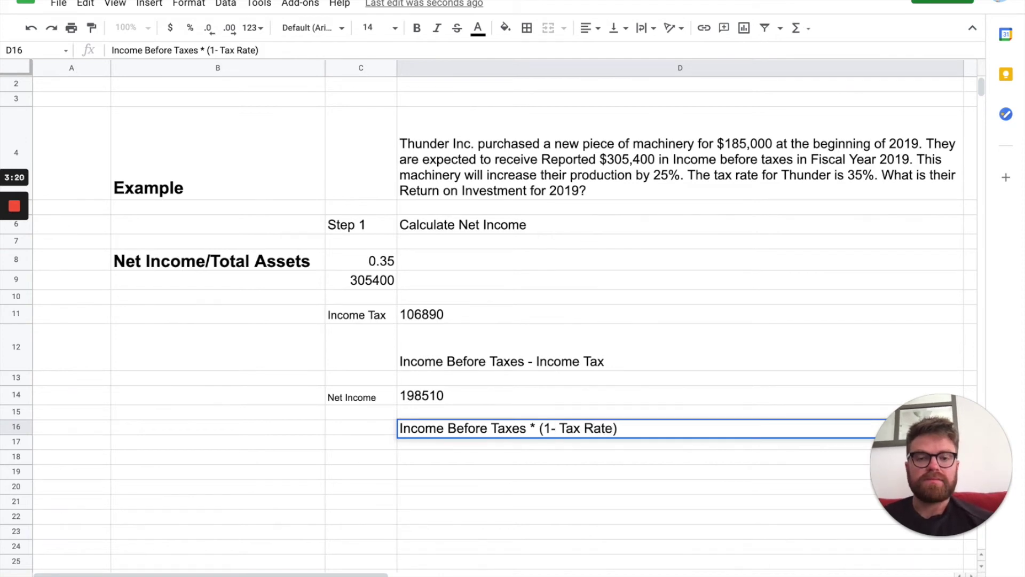
{"action": "key", "text": "Return"}
{"action": "key", "text": "Return"}
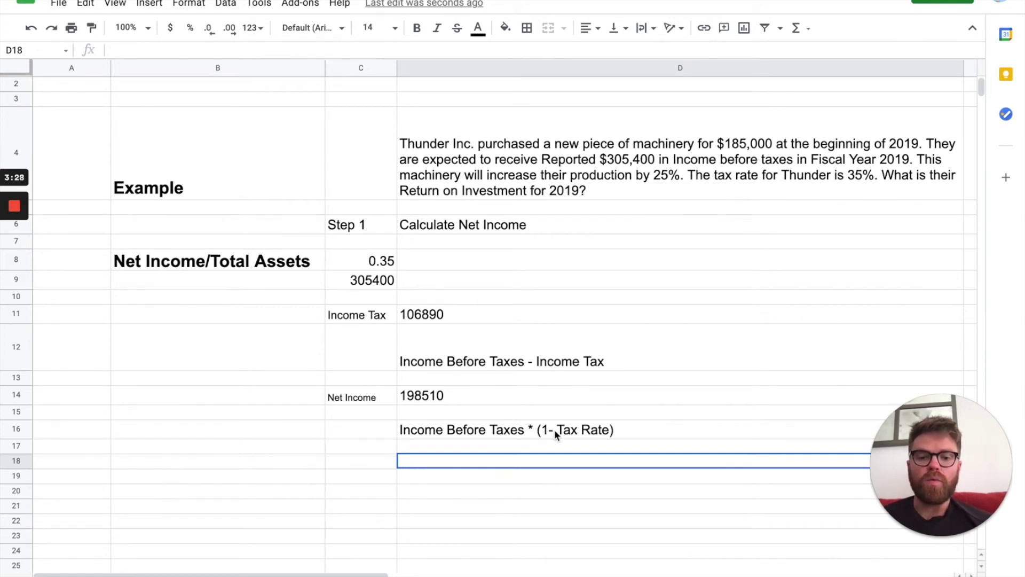
- Write out the calculation with the example's figures, "305,400 * (1-.35)", as text in D18
{"action": "type", "text": "305,400"}
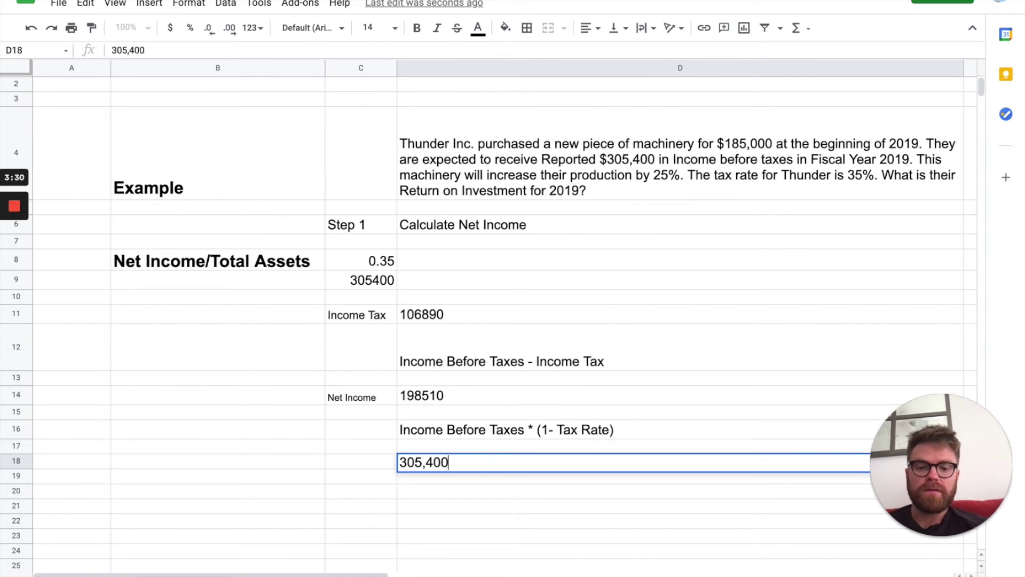
{"action": "type", "text": " * ("}
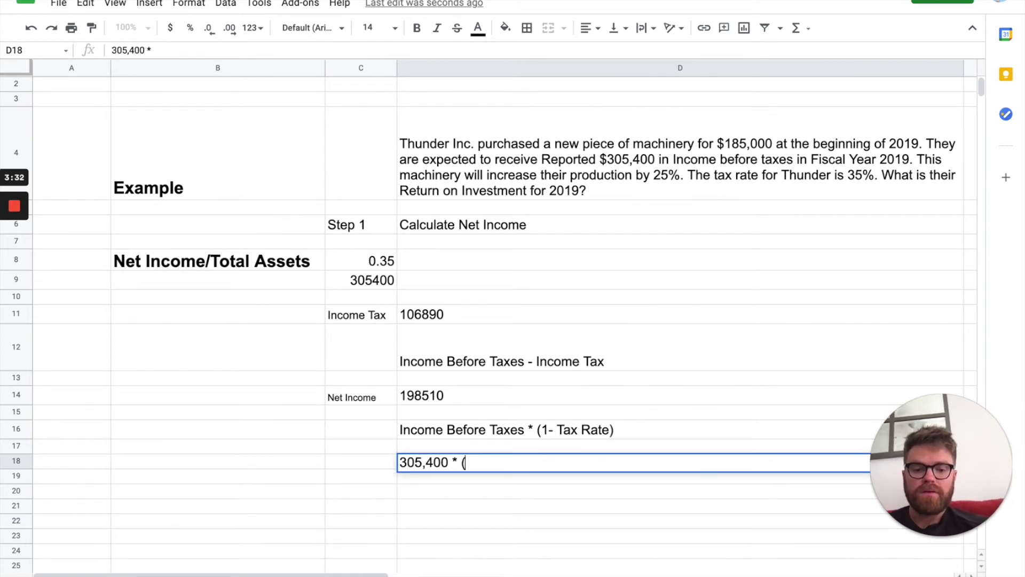
{"action": "type", "text": "1-"}
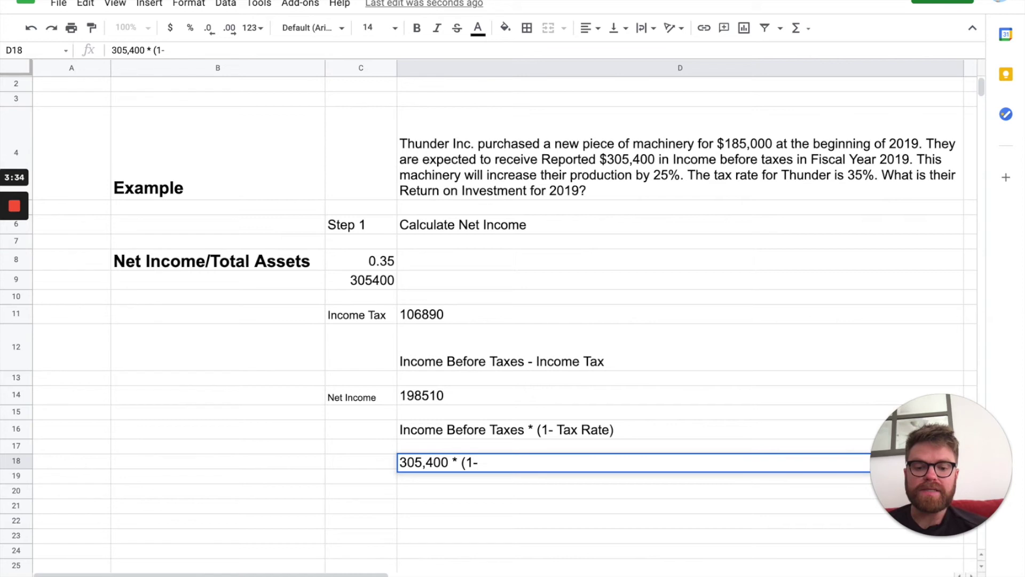
{"action": "type", "text": ".35)"}
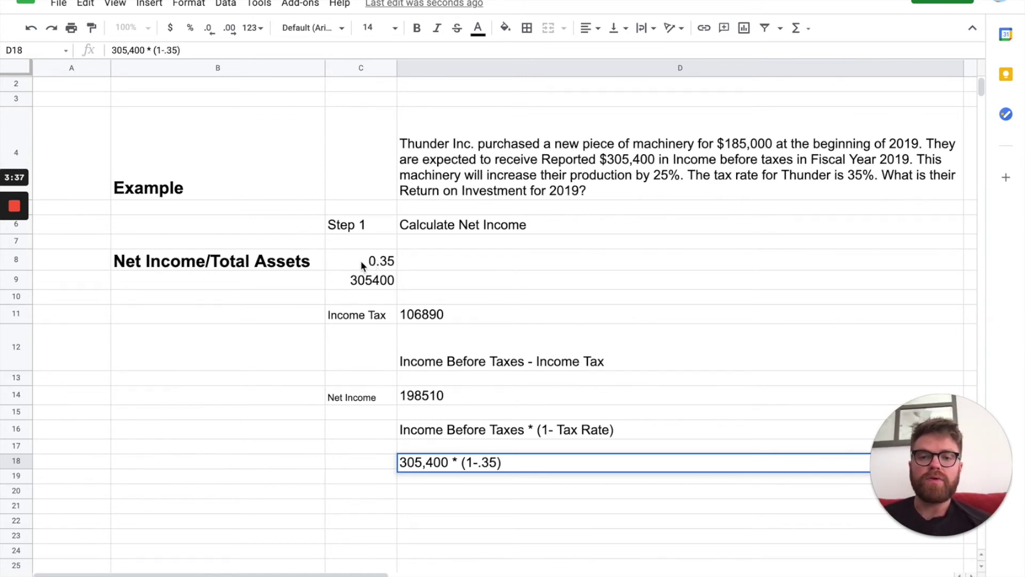
- Label the two input values by entering "Tax Rate" in D8 and "Income Before Taxes" in D9
{"action": "left_click", "coordinate": [449, 265]}
{"action": "type", "text": "Tax Rate"}
{"action": "key", "text": "Return"}
{"action": "type", "text": "Income Befoer"}
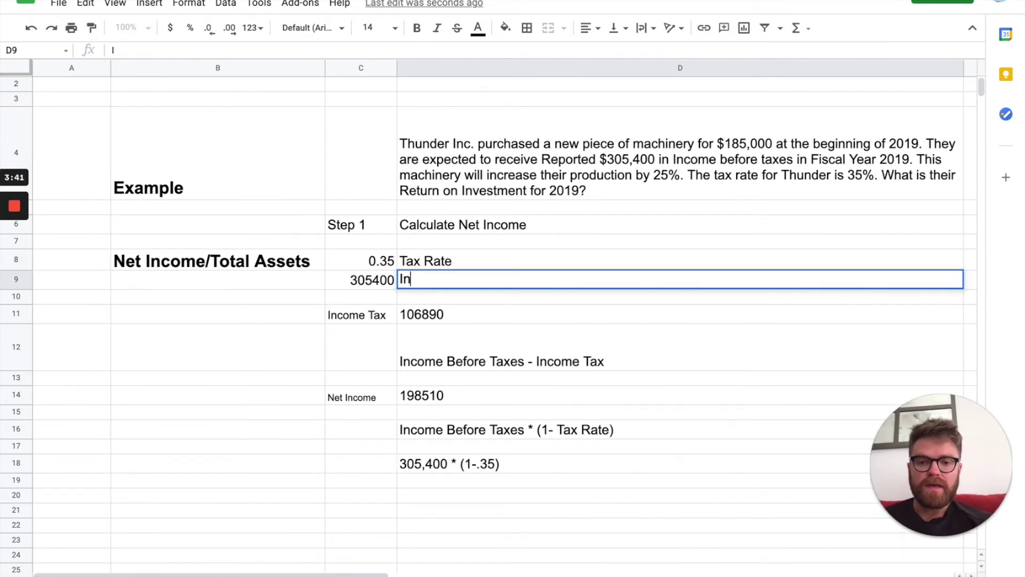
{"action": "key", "text": "BackSpace"}
{"action": "key", "text": "BackSpace"}
{"action": "type", "text": "re "}
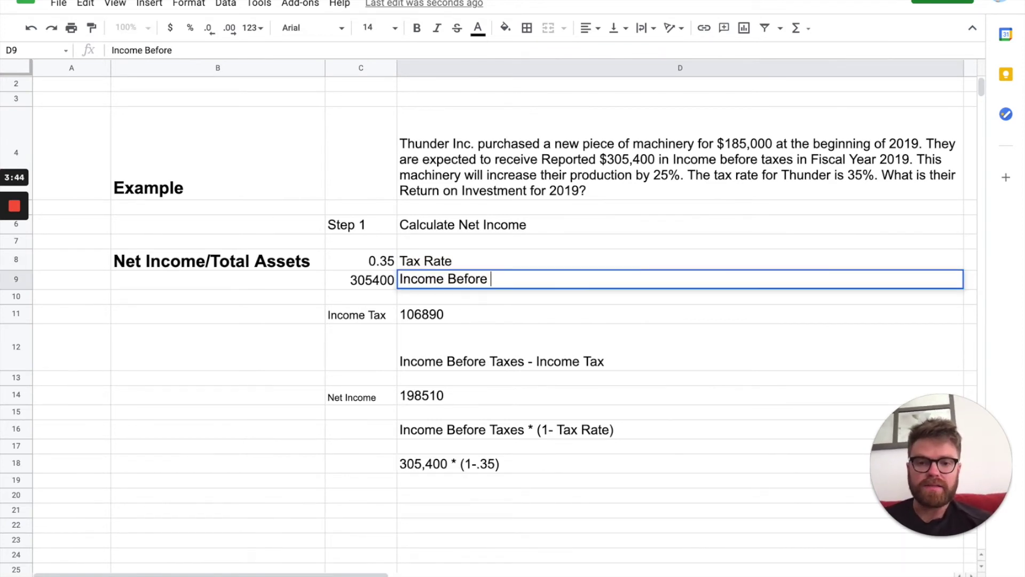
{"action": "type", "text": "Taxes"}
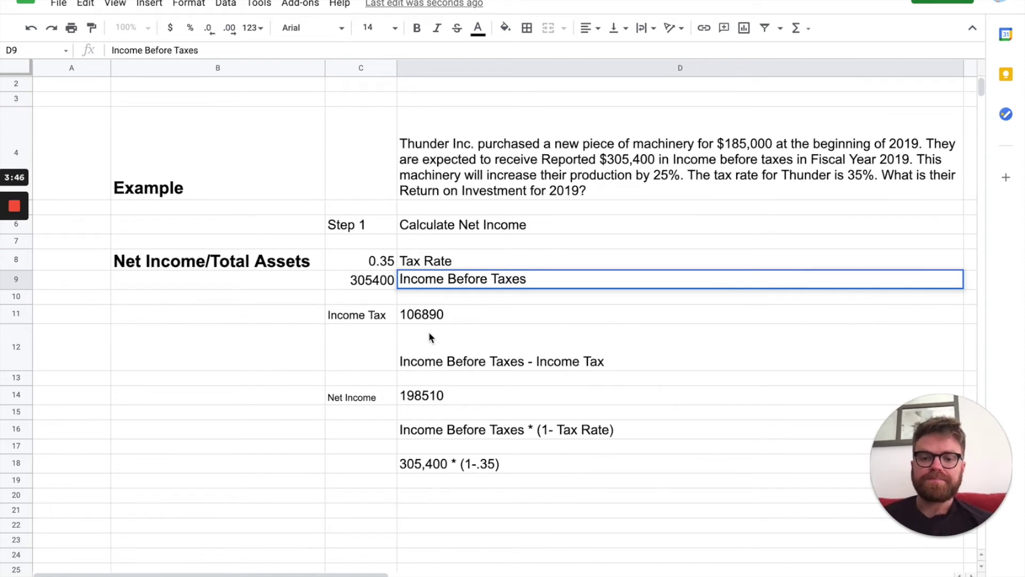
{"action": "key", "text": "Return"}
- In D20, enter the formula =(1-.35) and show the result with two decimal places
{"action": "left_click", "coordinate": [417, 497]}
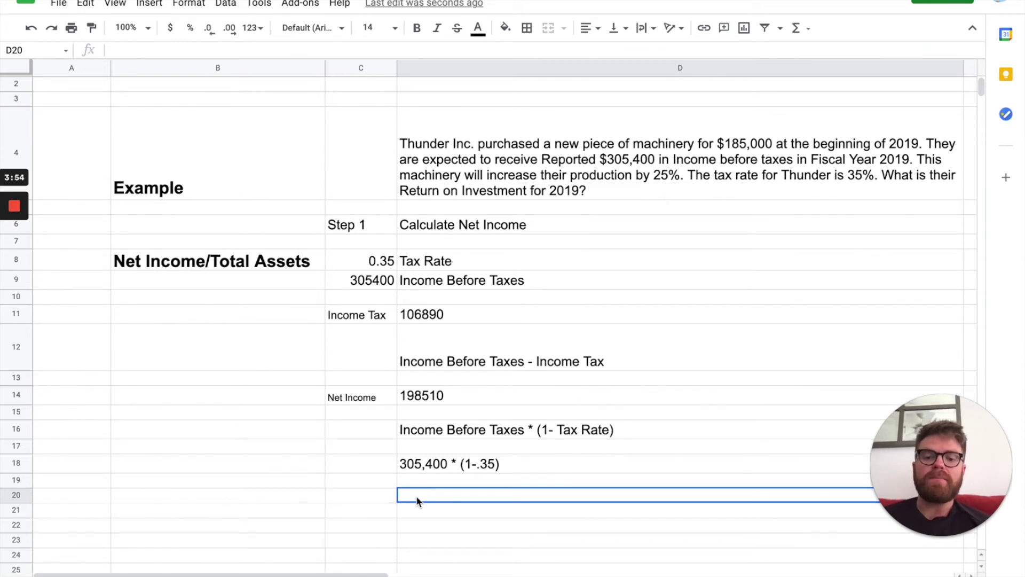
{"action": "type", "text": "="}
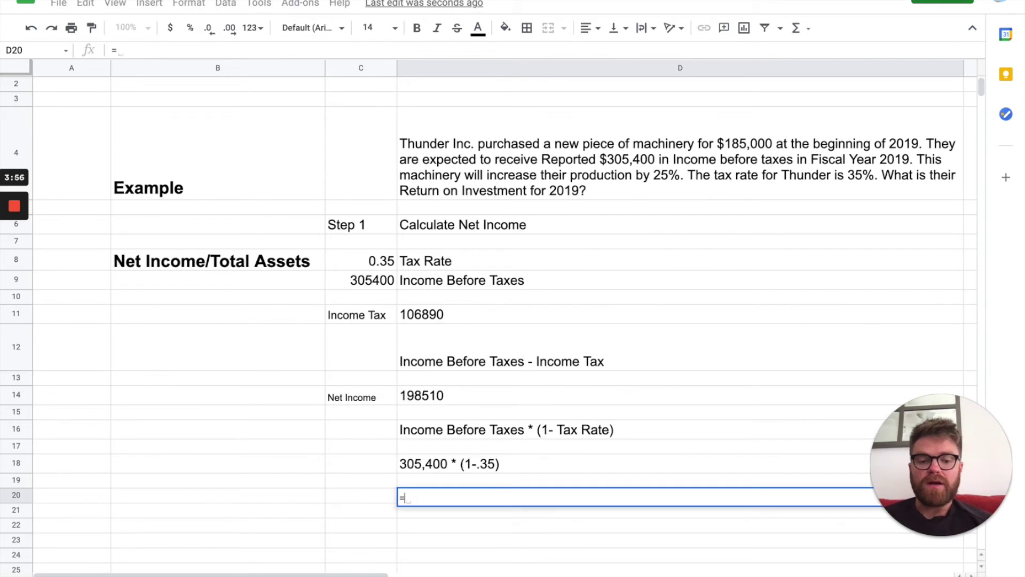
{"action": "type", "text": "(1-.35)"}
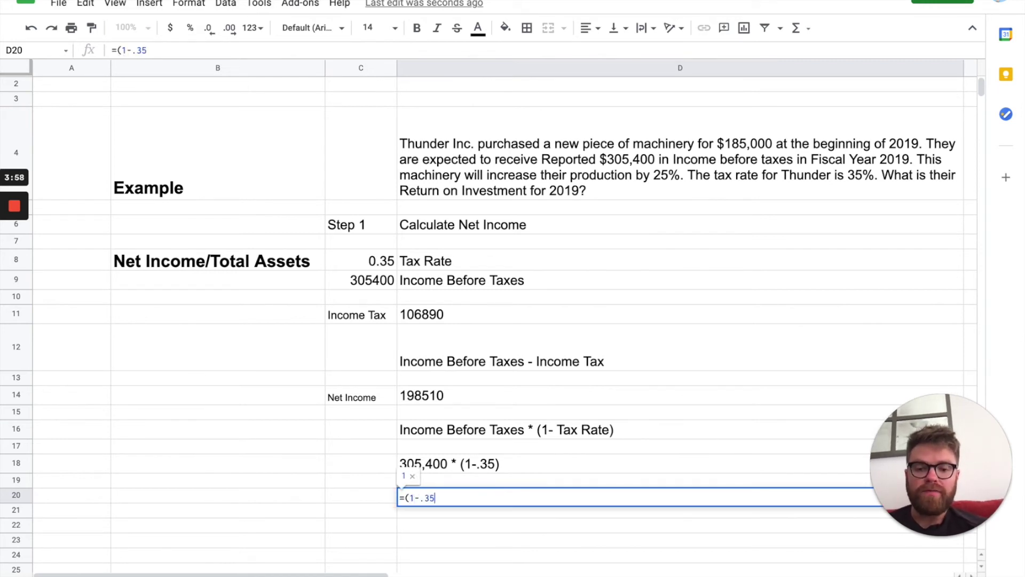
{"action": "key", "text": "Return"}
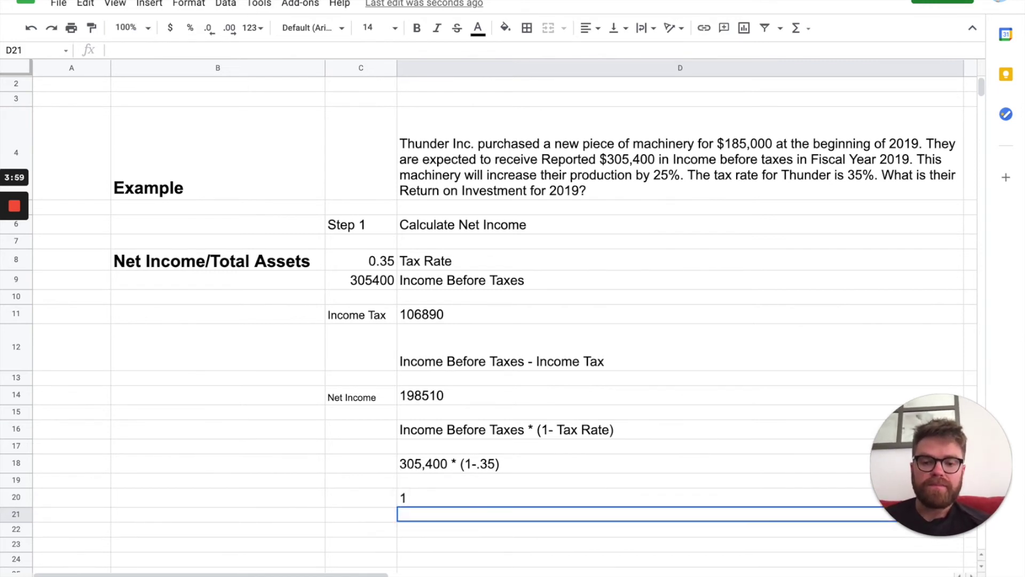
{"action": "left_click", "coordinate": [416, 500]}
{"action": "left_click", "coordinate": [230, 30]}
{"action": "left_click", "coordinate": [229, 29]}
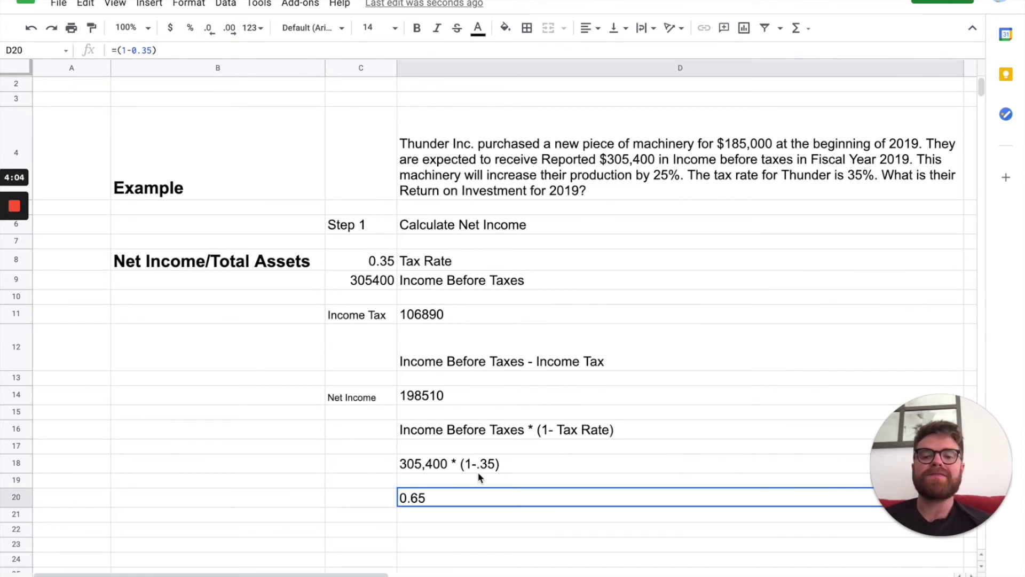
- In D22, enter the formula =(C9*D20) to multiply the income before taxes by the after-tax rate
{"action": "left_click", "coordinate": [411, 531]}
{"action": "type", "text": "=("}
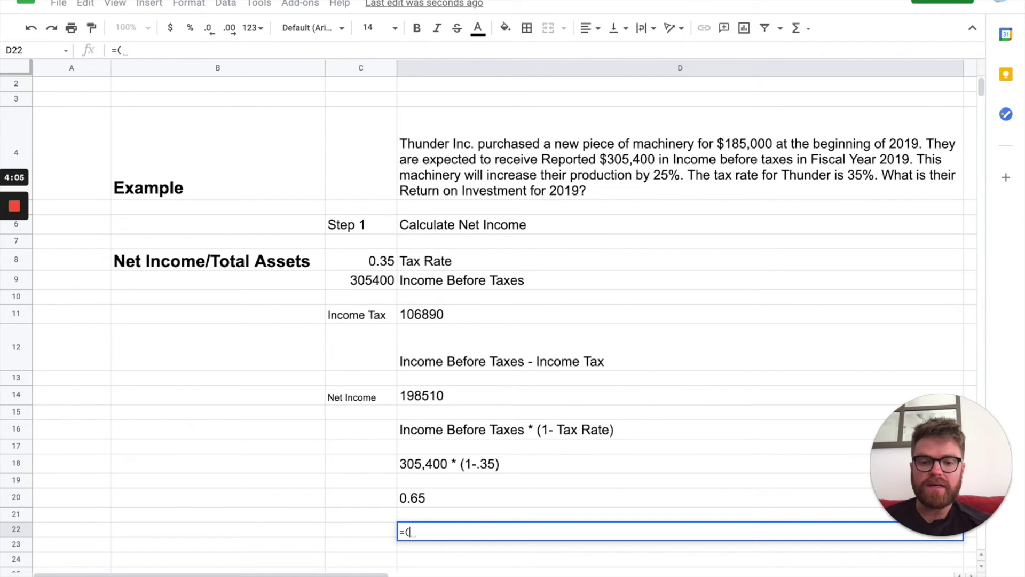
{"action": "left_click", "coordinate": [341, 278]}
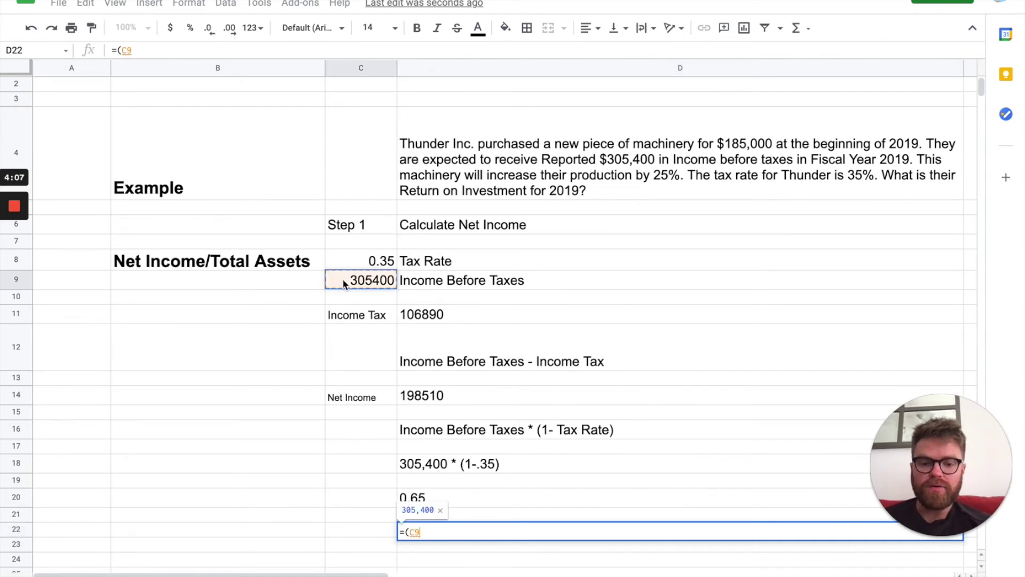
{"action": "type", "text": "*"}
{"action": "left_click", "coordinate": [465, 498]}
{"action": "type", "text": ")"}
{"action": "key", "text": "Return"}
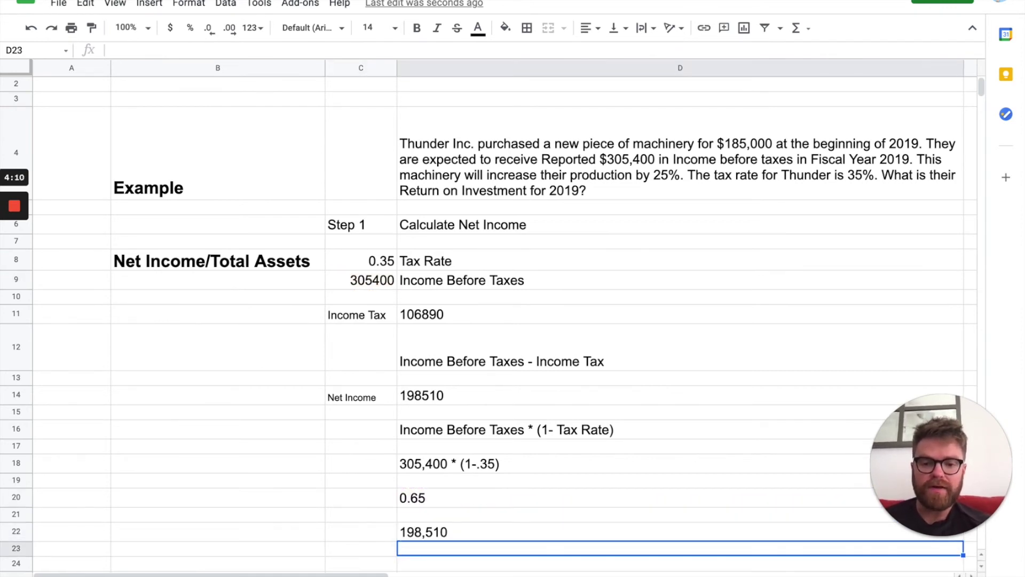
- Enter the label "Net Income" in C22, beside the multiplication result
{"action": "left_click", "coordinate": [446, 537]}
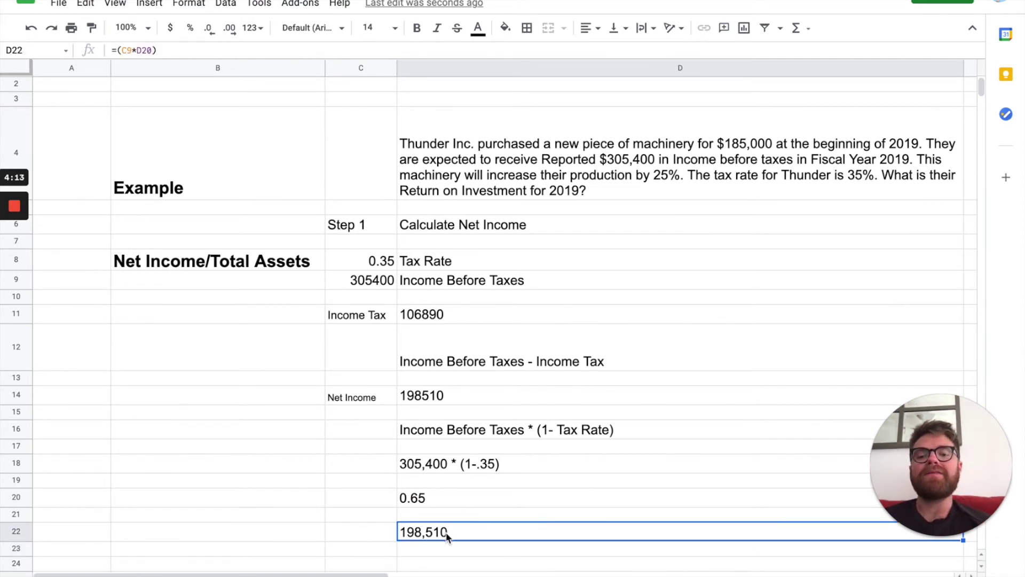
{"action": "left_click", "coordinate": [356, 531]}
{"action": "type", "text": "Net Income"}
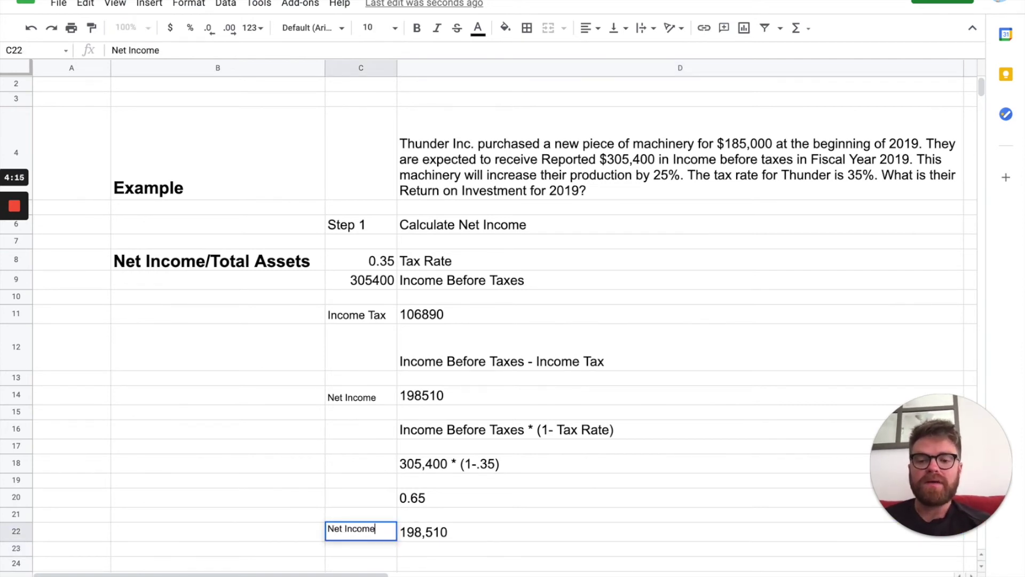
{"action": "key", "text": "Return"}
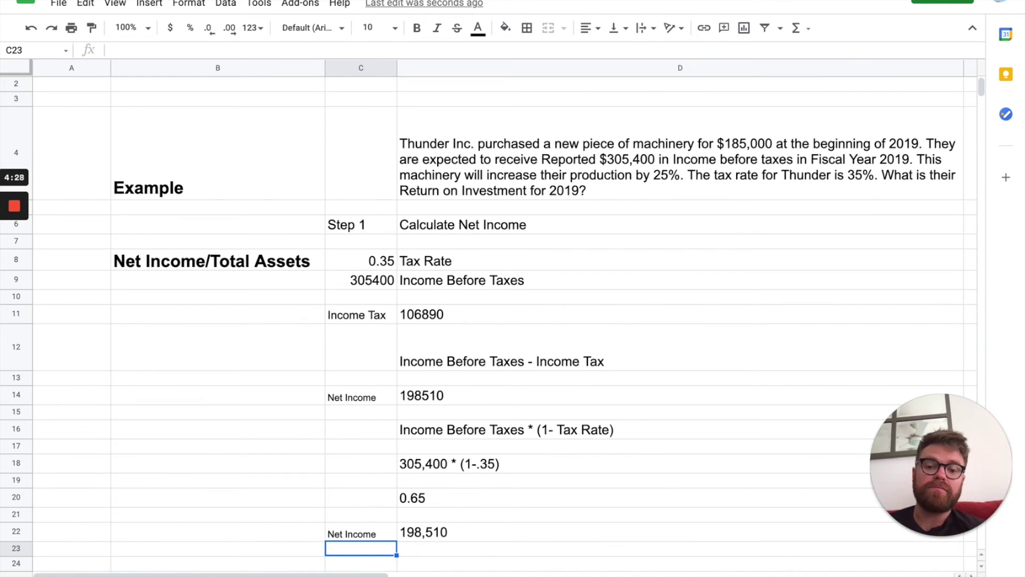
- Copy the "Step 1" label from C6 to C26 to head a new section below the net income calculation
{"action": "scroll", "coordinate": [398, 479], "scroll_direction": "down", "scroll_amount": 3}
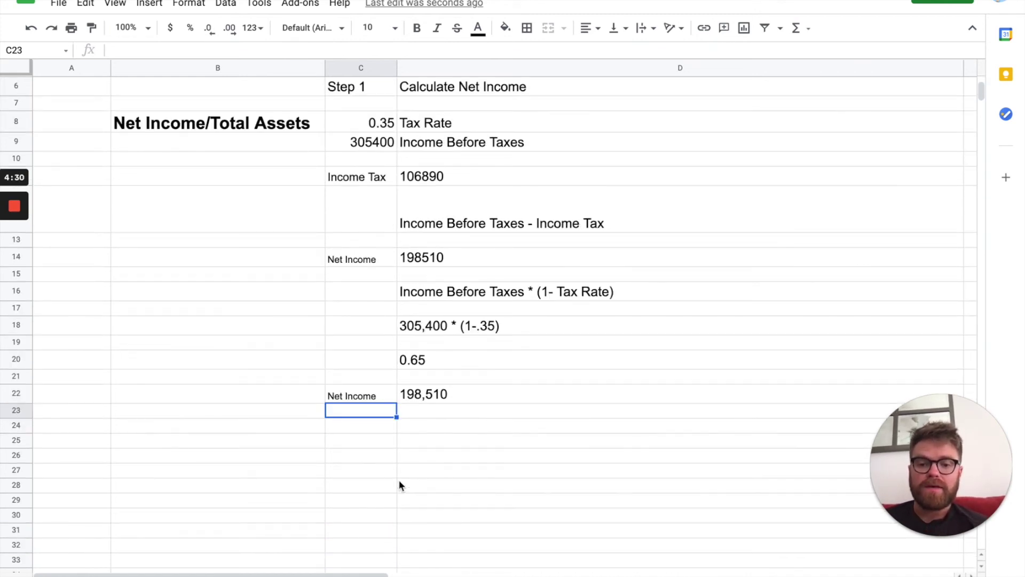
{"action": "left_click", "coordinate": [344, 436]}
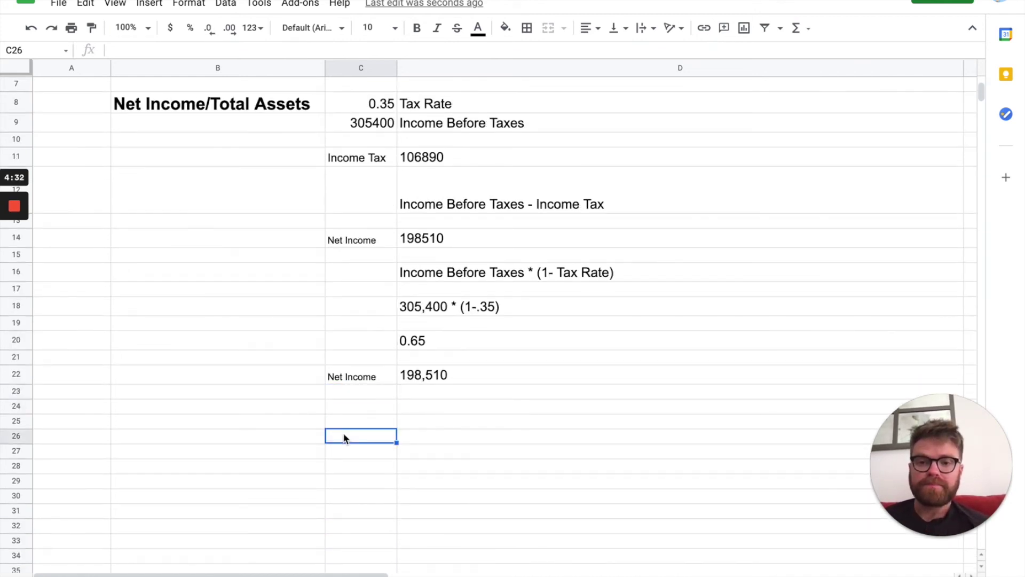
{"action": "scroll", "coordinate": [345, 437], "scroll_direction": "up", "scroll_amount": 3}
{"action": "left_click", "coordinate": [347, 254]}
{"action": "scroll", "coordinate": [347, 255], "scroll_direction": "down", "scroll_amount": 1}
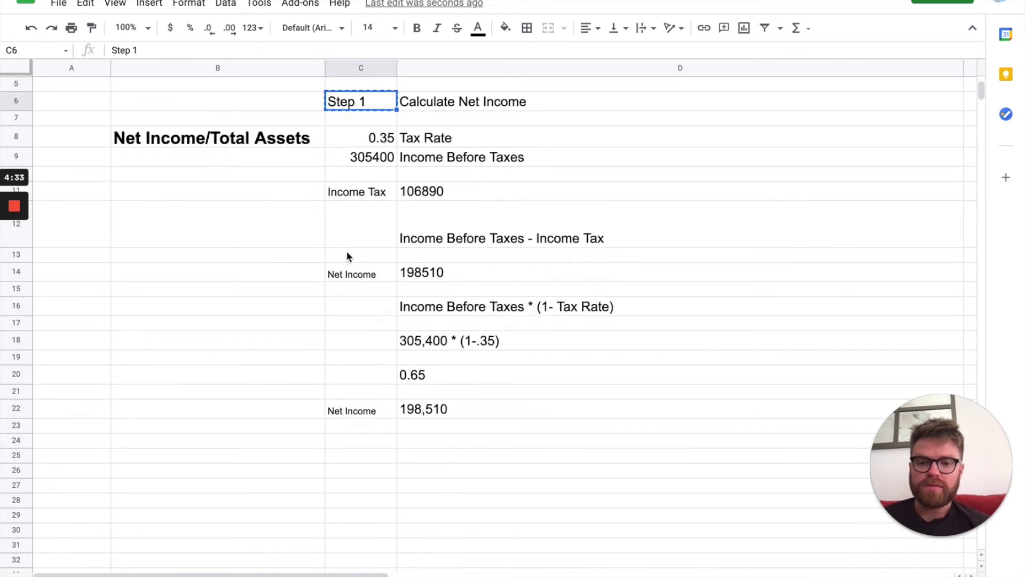
{"action": "scroll", "coordinate": [347, 256], "scroll_direction": "down", "scroll_amount": 2}
{"action": "left_click", "coordinate": [342, 401]}
{"action": "type", "text": "Step 1"}
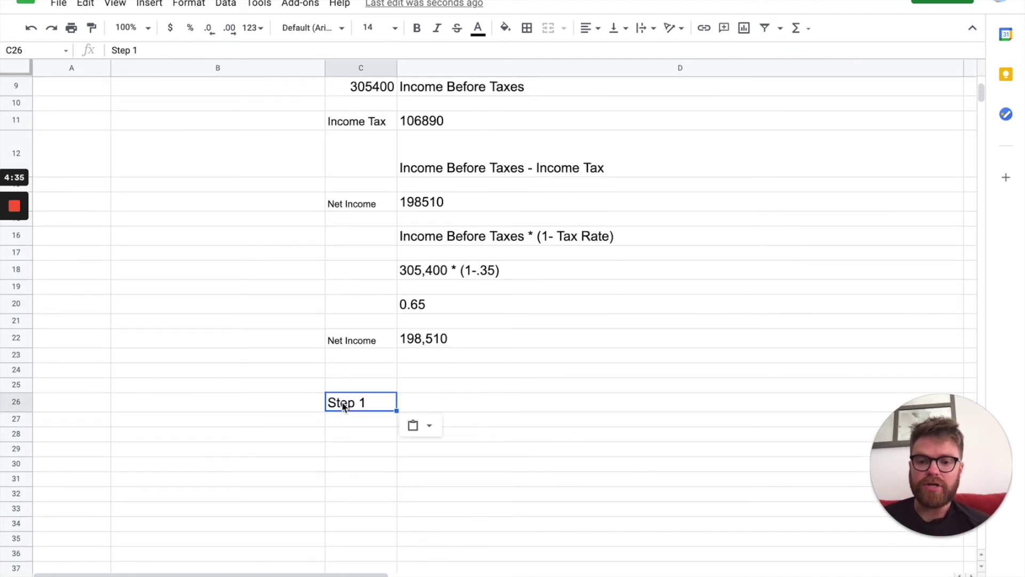
- Enter "Calculate Return on Investment" in D26 and apply the formatting of C26 to it
{"action": "left_click", "coordinate": [447, 406]}
{"action": "type", "text": "Calculate Return on Investment"}
{"action": "key", "text": "Return"}
{"action": "left_click", "coordinate": [348, 405]}
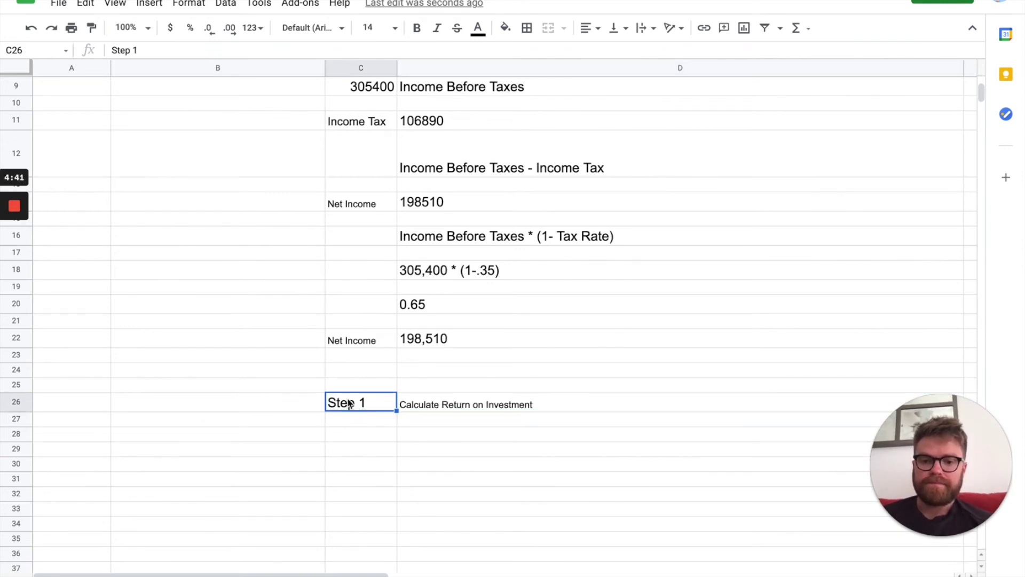
{"action": "left_click", "coordinate": [92, 28]}
{"action": "left_click", "coordinate": [443, 404]}
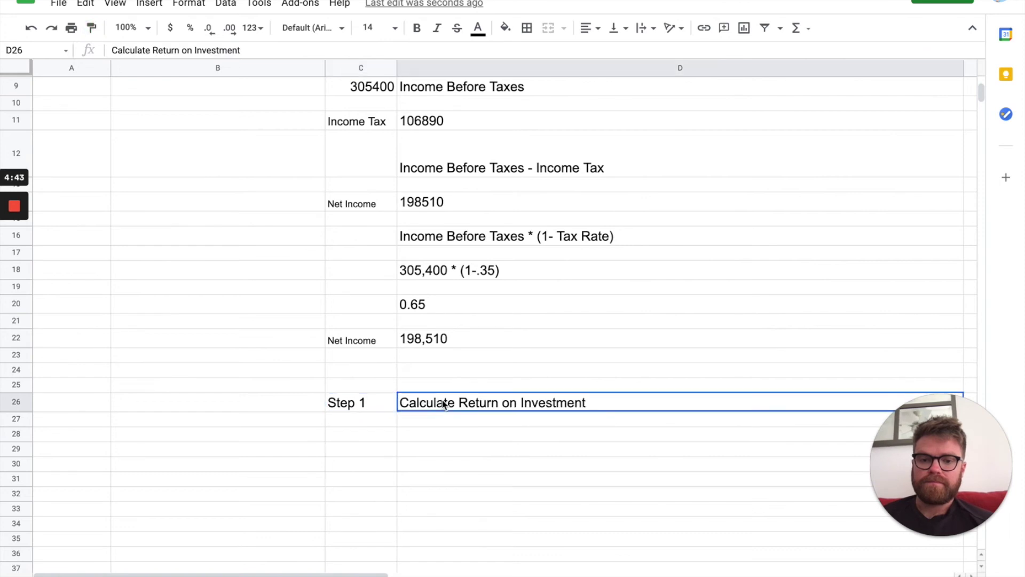
- Enter the return on investment formula text "Net Income / Total Assets" in D28, then select the net income result in D22
{"action": "left_click", "coordinate": [445, 432]}
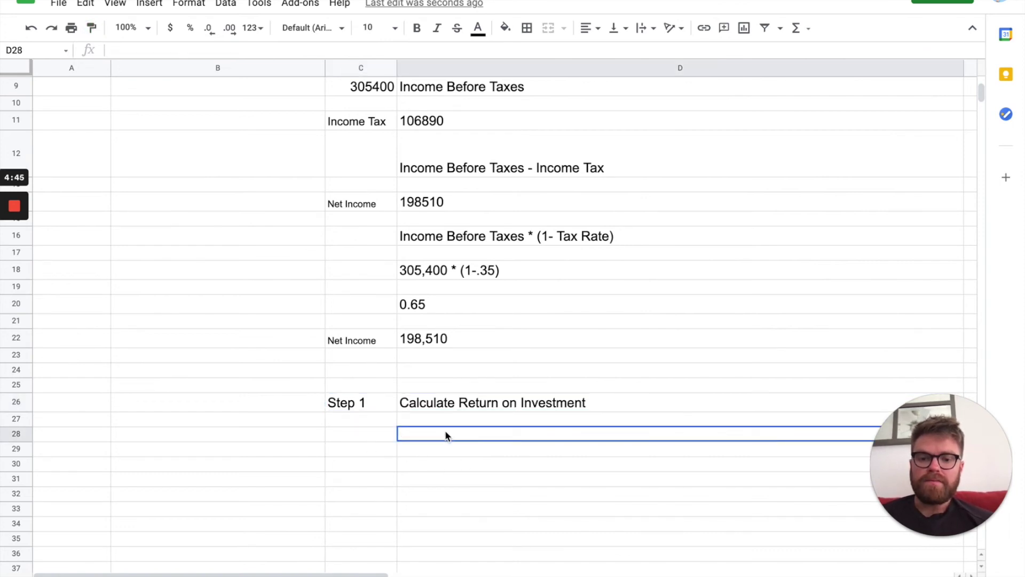
{"action": "type", "text": "Net Income "}
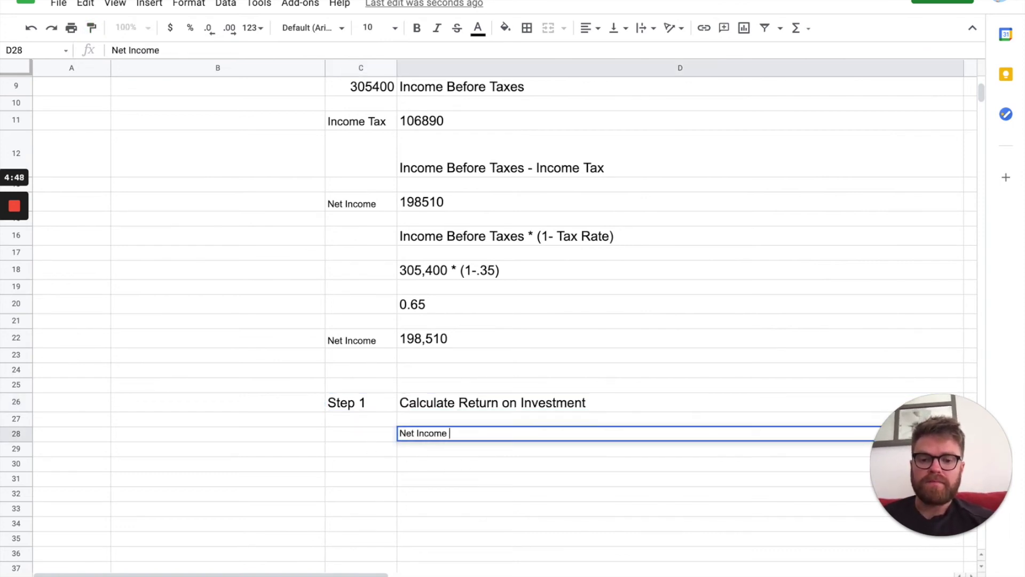
{"action": "type", "text": "/ Total Assets"}
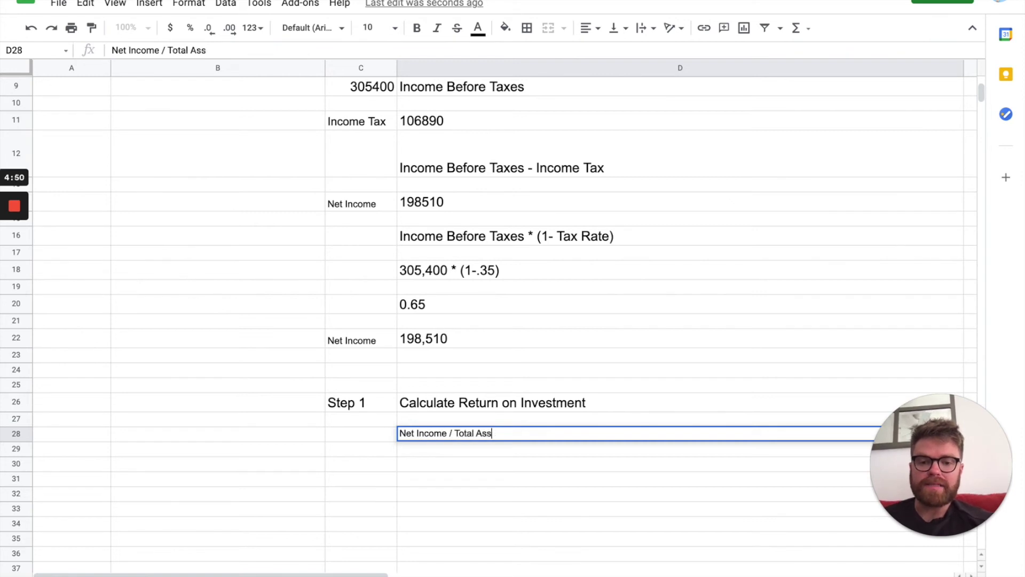
{"action": "key", "text": "Return"}
{"action": "scroll", "coordinate": [479, 419], "scroll_direction": "up", "scroll_amount": 2}
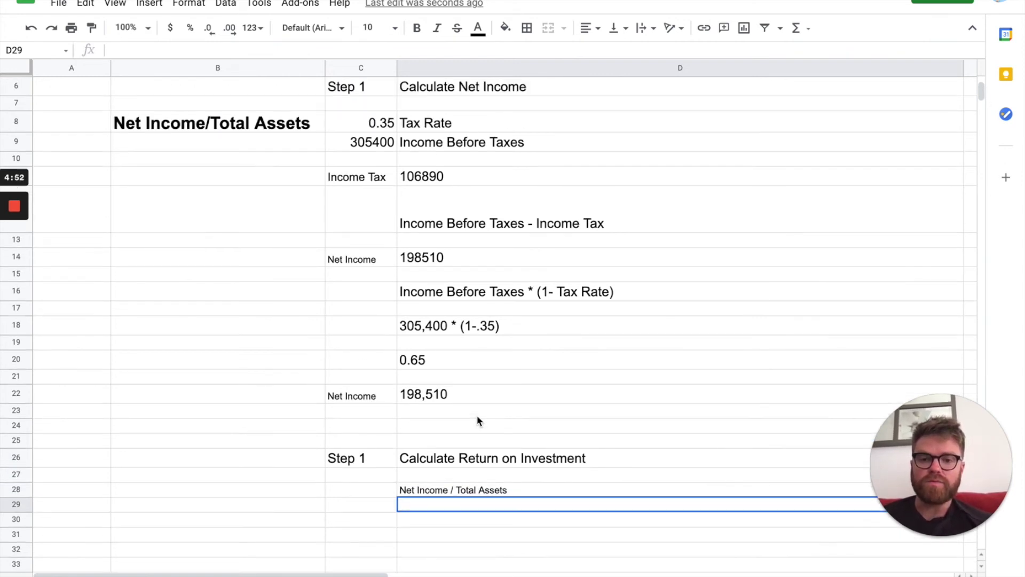
{"action": "left_click", "coordinate": [456, 397]}
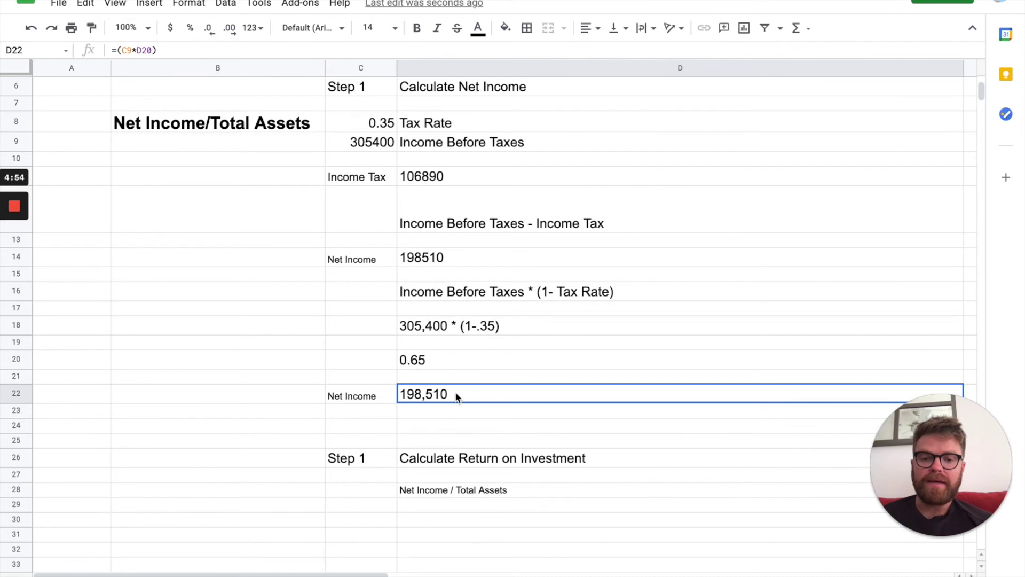
- Try to copy the net income result from D22 into D30, and undo the paste
{"action": "scroll", "coordinate": [456, 398], "scroll_direction": "down", "scroll_amount": 2}
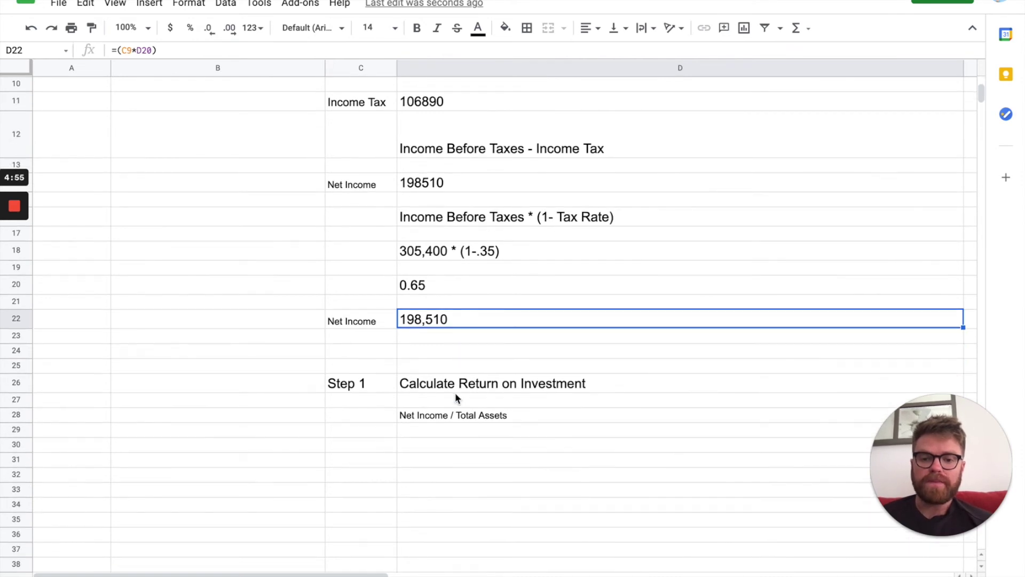
{"action": "left_click", "coordinate": [411, 446]}
{"action": "type", "text": "Step 1"}
{"action": "key", "text": "ctrl+z"}
{"action": "left_click", "coordinate": [446, 321]}
{"action": "key", "text": "ctrl+c"}
{"action": "left_click", "coordinate": [409, 447]}
{"action": "key", "text": "ctrl+v"}
{"action": "key", "text": "ctrl+z"}
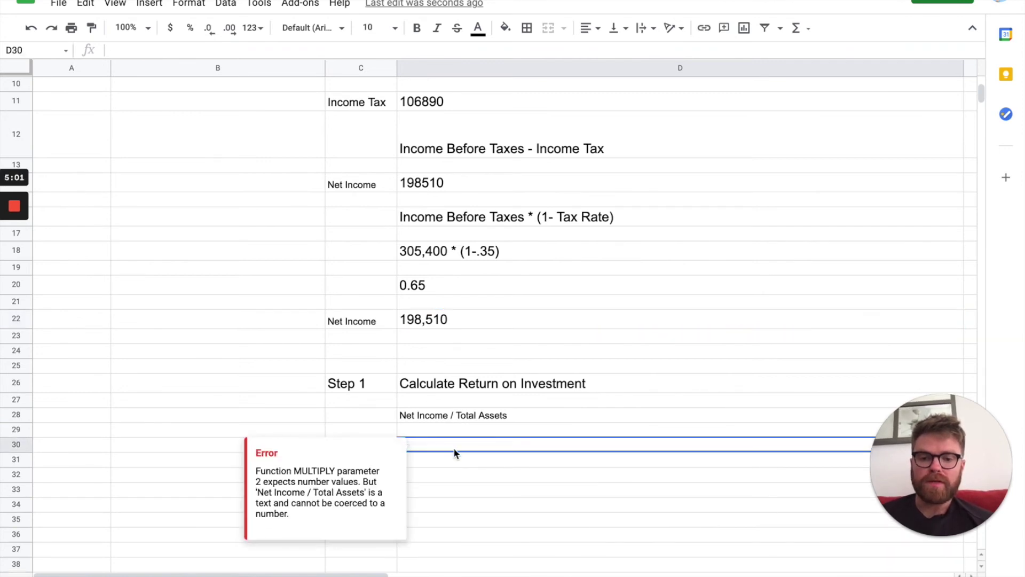
- Paste only the value of the copied net income result into D30
{"action": "right_click", "coordinate": [451, 447]}
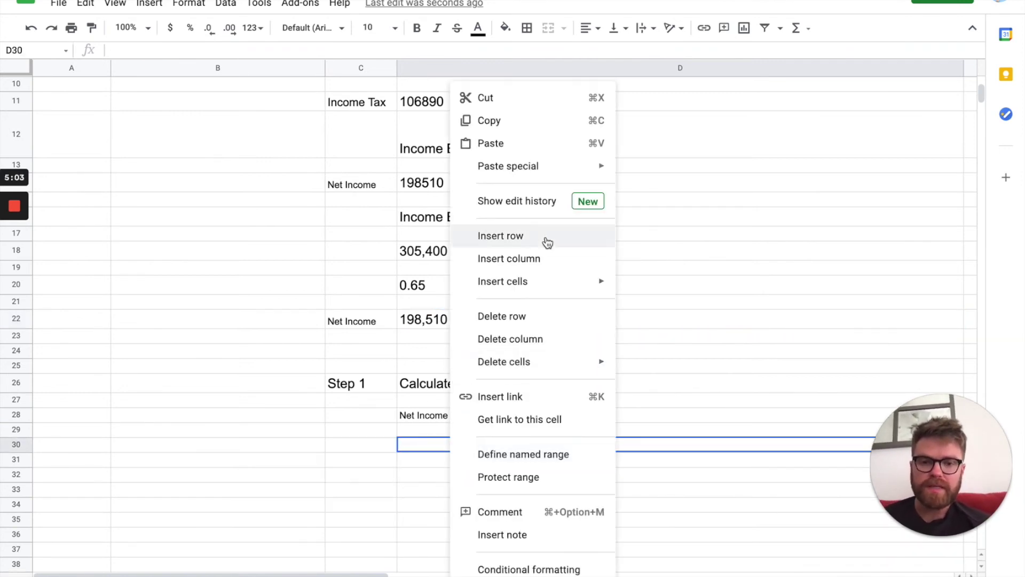
{"action": "mouse_move", "coordinate": [587, 164]}
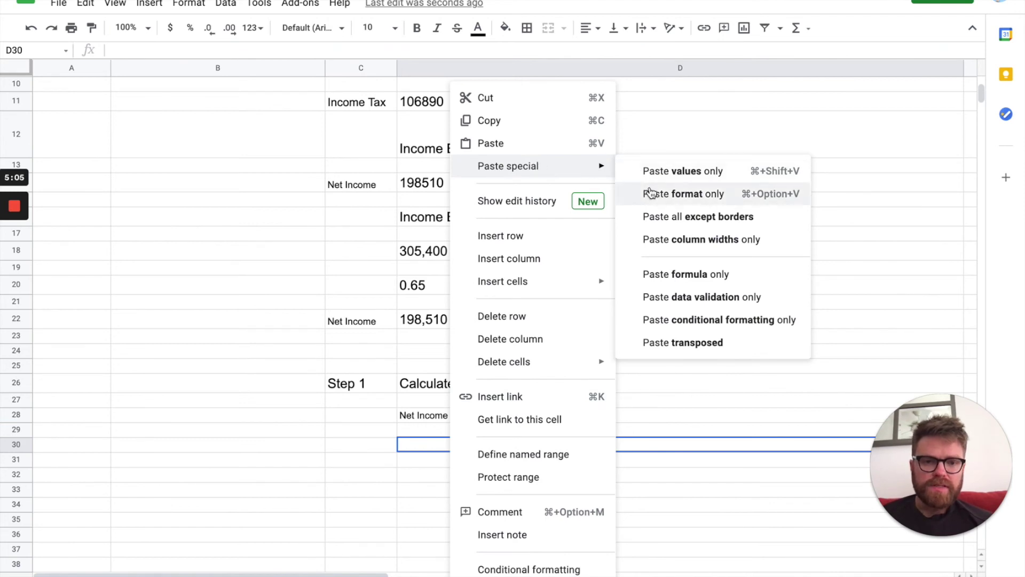
{"action": "left_click", "coordinate": [660, 172]}
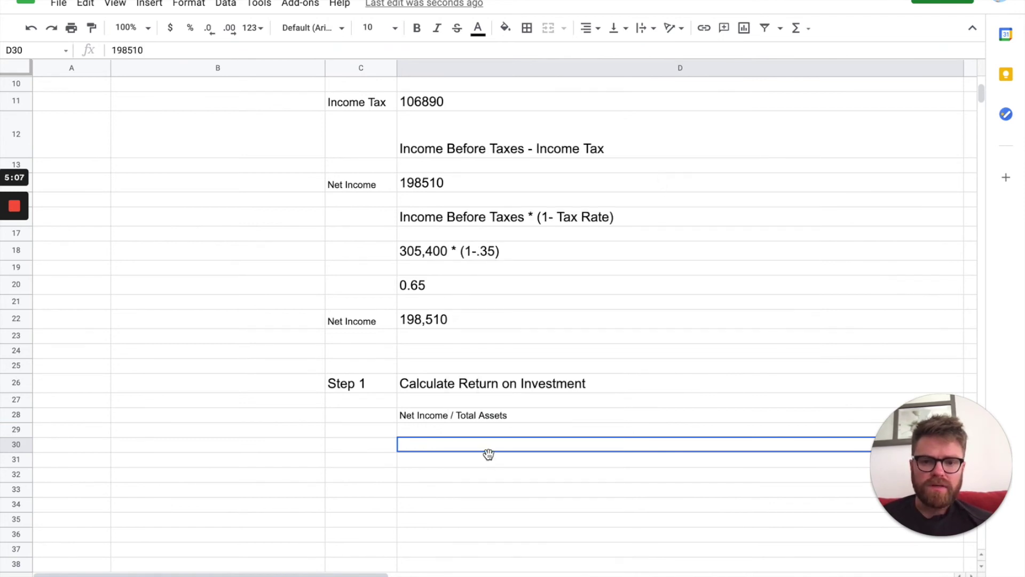
- Try a full copy of the net income cell D22 into D30 again, and undo it
{"action": "left_click", "coordinate": [443, 320]}
{"action": "key", "text": "ctrl+c"}
{"action": "left_click", "coordinate": [400, 449]}
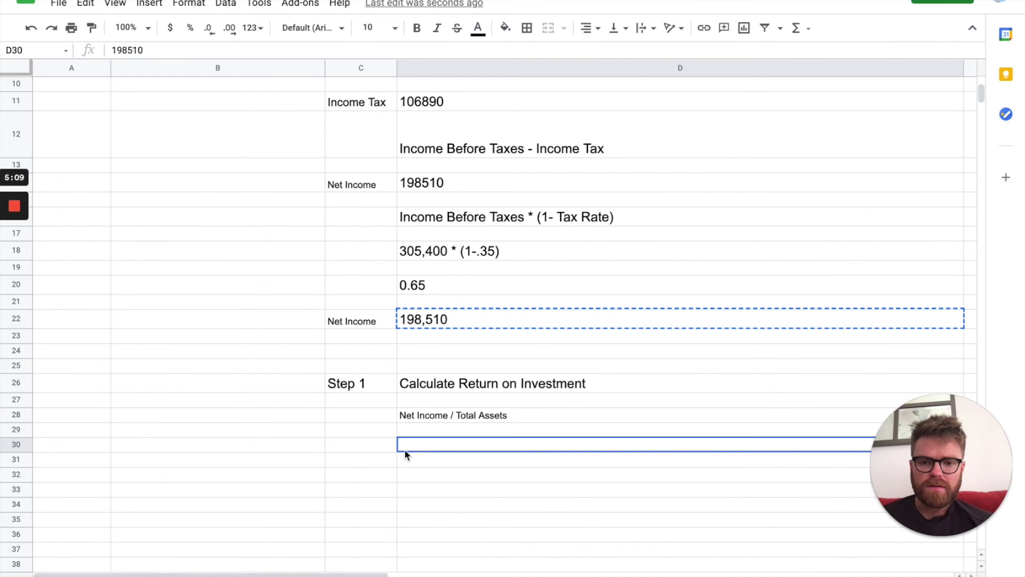
{"action": "key", "text": "ctrl+v"}
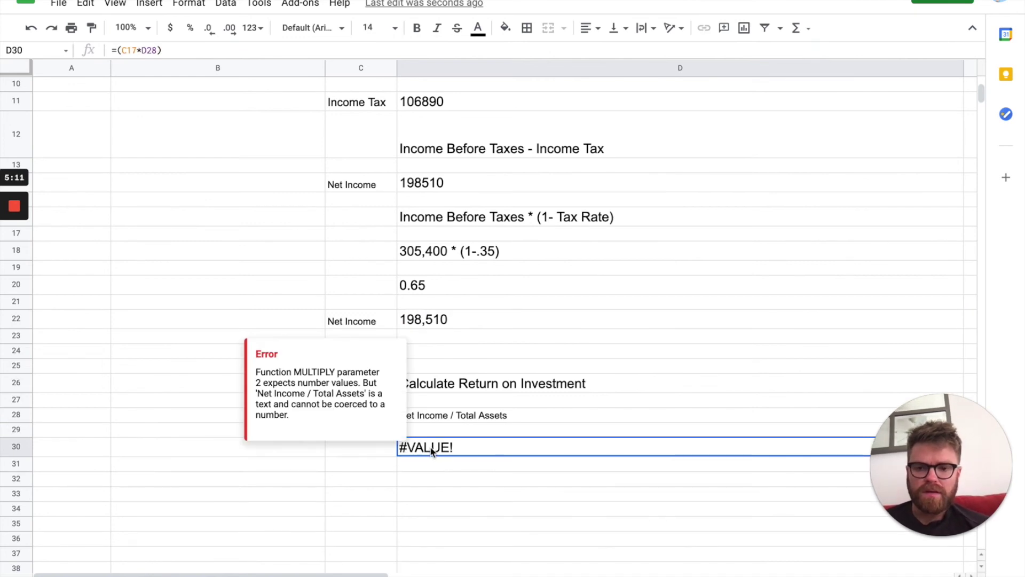
{"action": "key", "text": "ctrl+z"}
{"action": "type", "text": "19"}
{"action": "key", "text": "Return"}
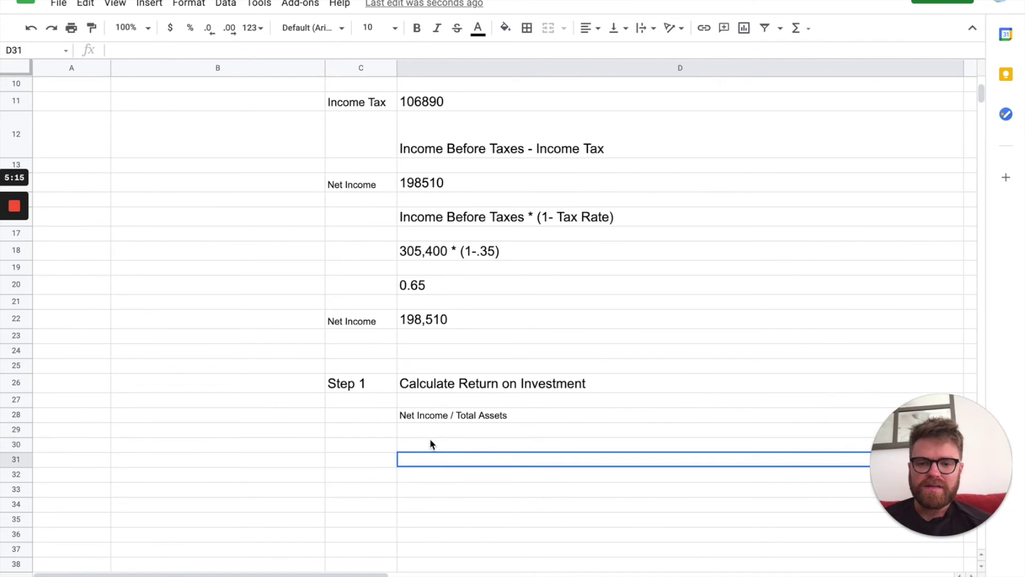
{"action": "left_click", "coordinate": [431, 440]}
{"action": "double_click", "coordinate": [430, 449]}
{"action": "type", "text": "191"}
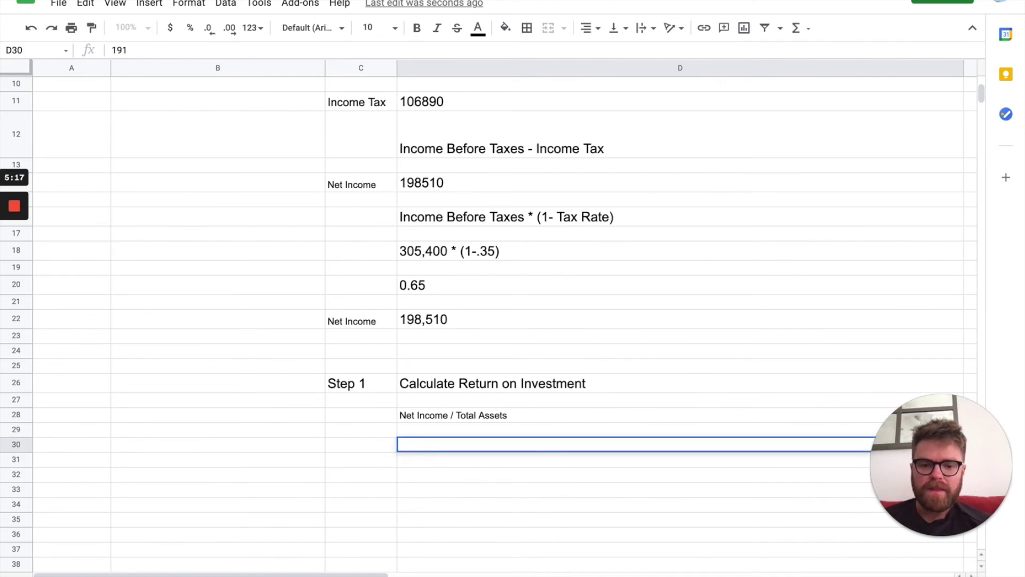
{"action": "key", "text": "BackSpace"}
{"action": "key", "text": "BackSpace"}
{"action": "key", "text": "BackSpace"}
{"action": "key", "text": "BackSpace"}
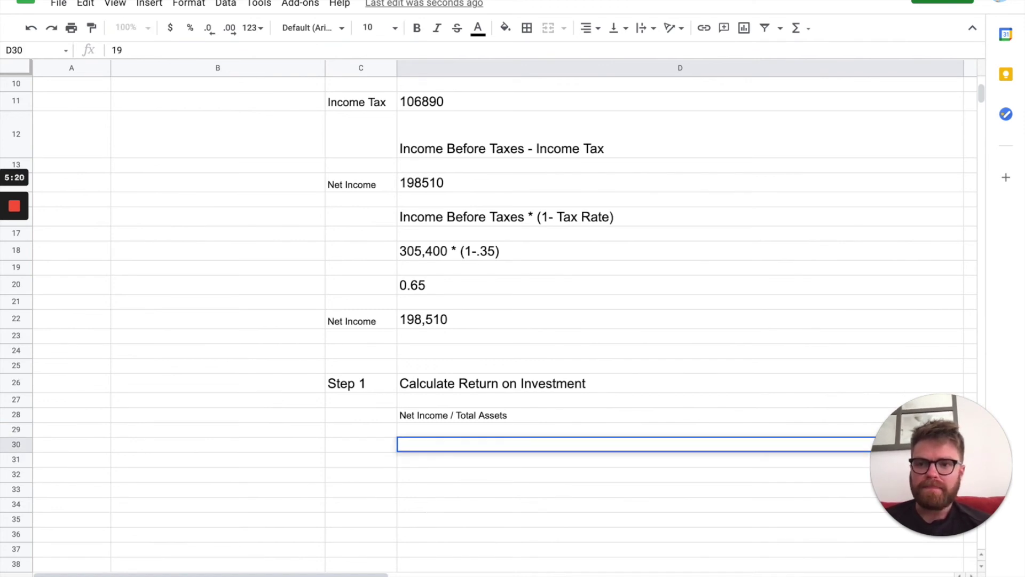
{"action": "left_click", "coordinate": [441, 510]}
- Enter the division "198,510/185,000" as text in D30, using the machinery price from the example as total assets
{"action": "left_click", "coordinate": [443, 446]}
{"action": "type", "text": "1"}
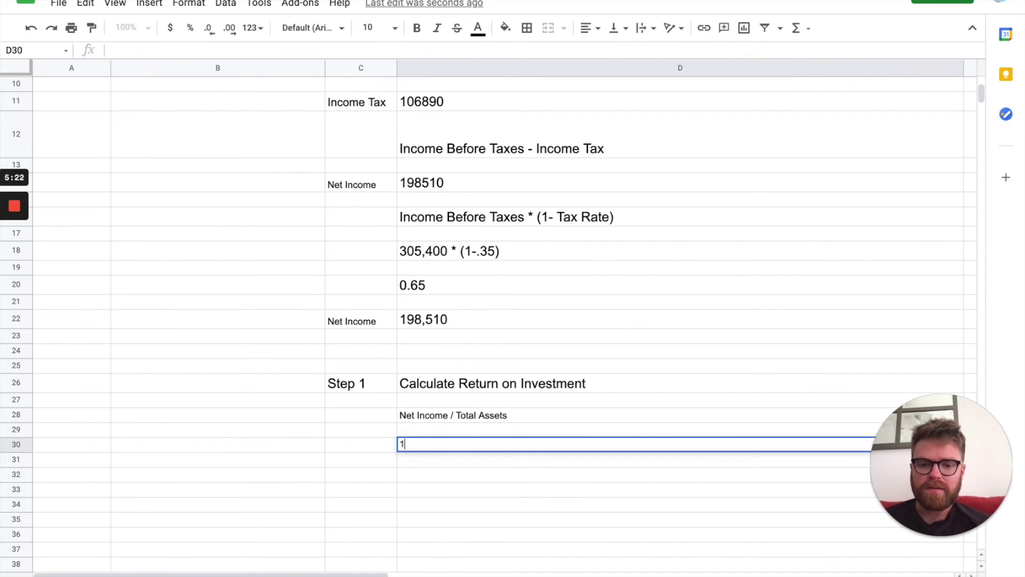
{"action": "type", "text": "98,510/"}
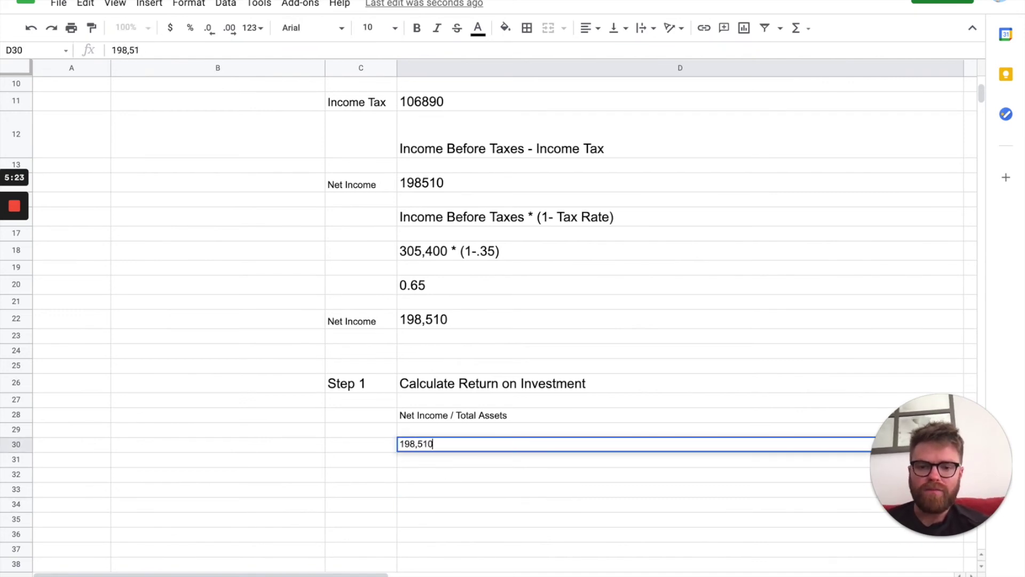
{"action": "scroll", "coordinate": [495, 300], "scroll_direction": "up", "scroll_amount": 5}
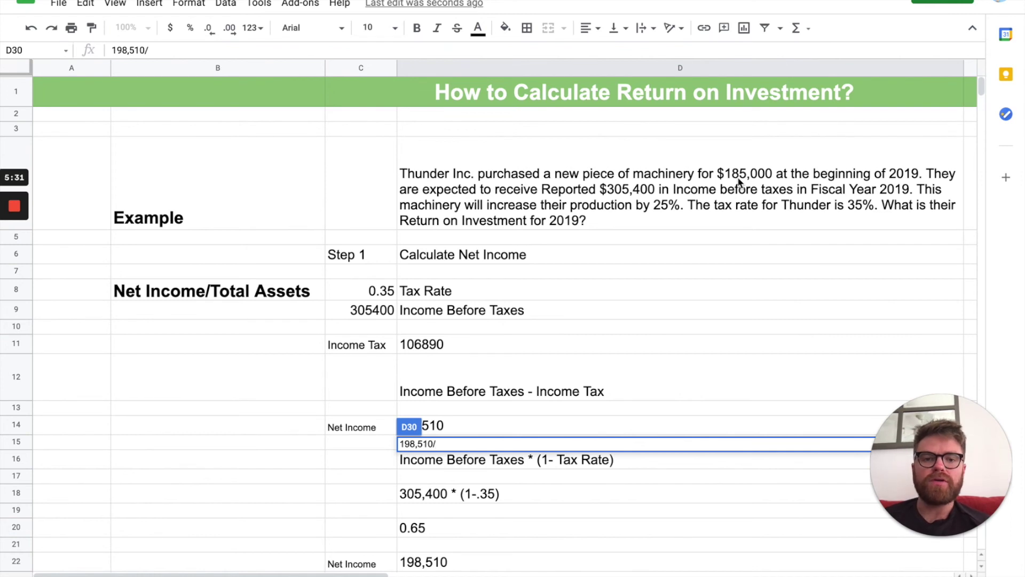
{"action": "scroll", "coordinate": [739, 182], "scroll_direction": "down", "scroll_amount": 5}
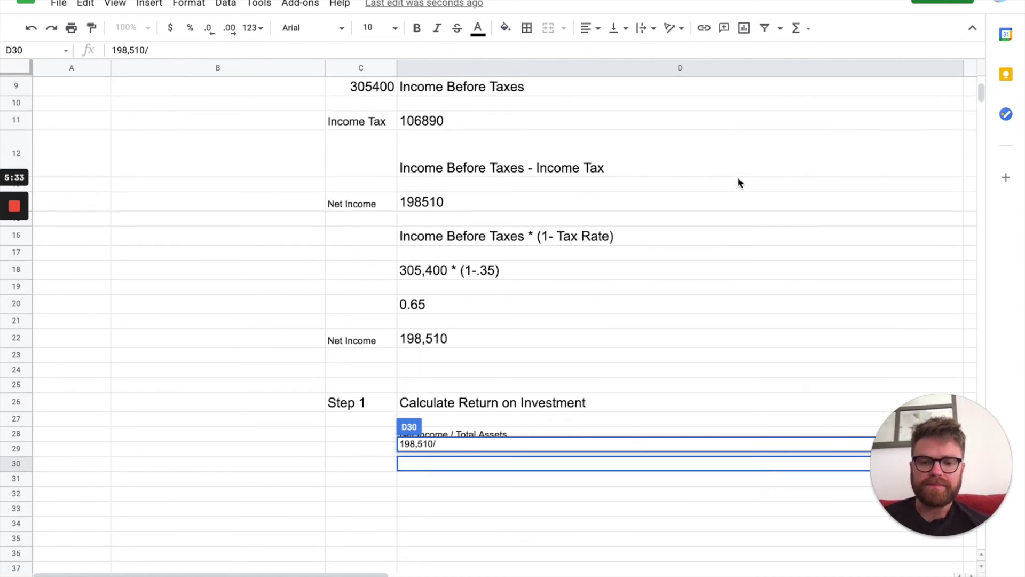
{"action": "scroll", "coordinate": [737, 177], "scroll_direction": "down", "scroll_amount": 1}
{"action": "type", "text": "185,000"}
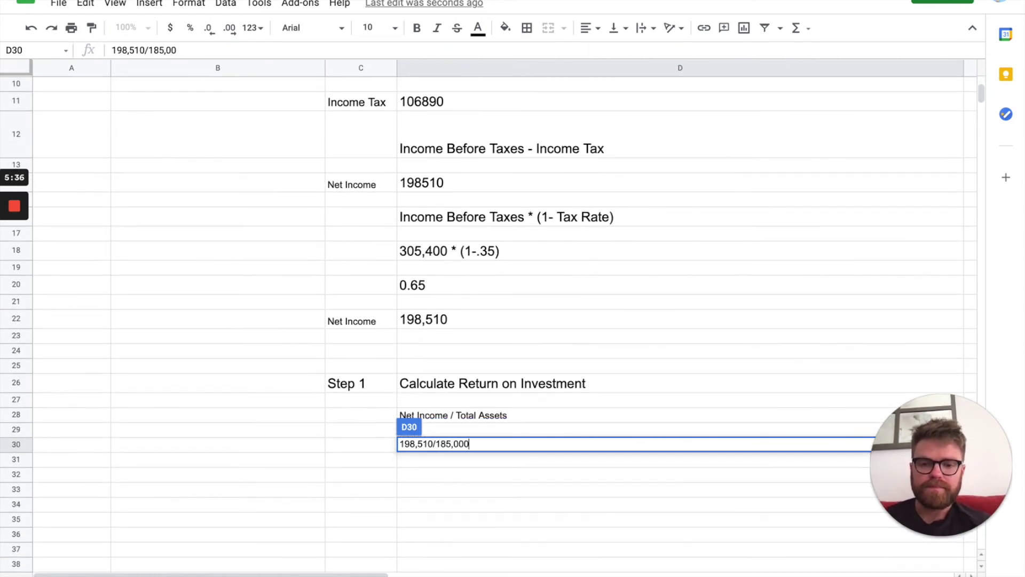
{"action": "key", "text": "Return"}
- Calculate the return on investment in D32 with the formula =(198510/185000)
{"action": "left_click", "coordinate": [438, 473]}
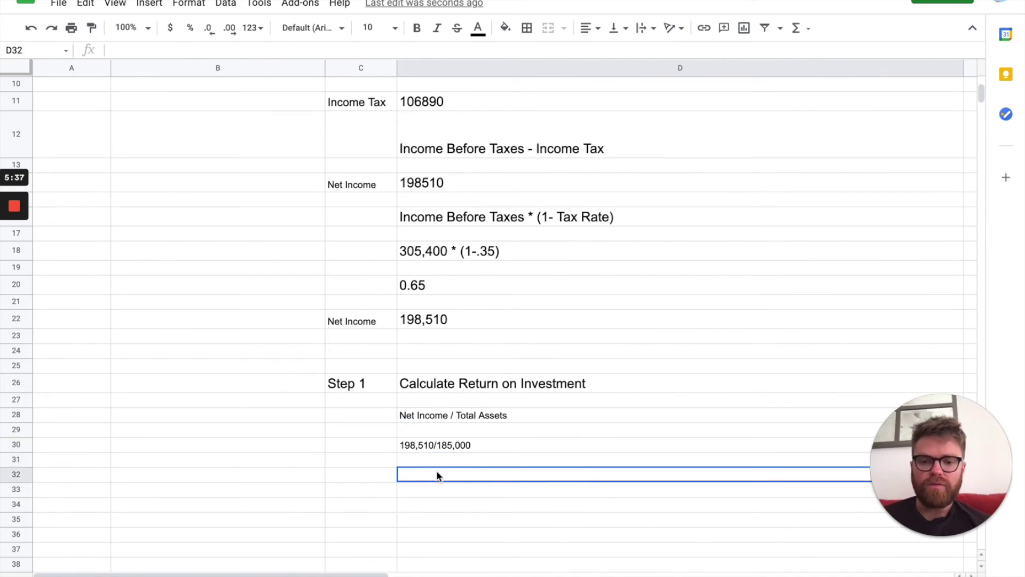
{"action": "type", "text": "=(198"}
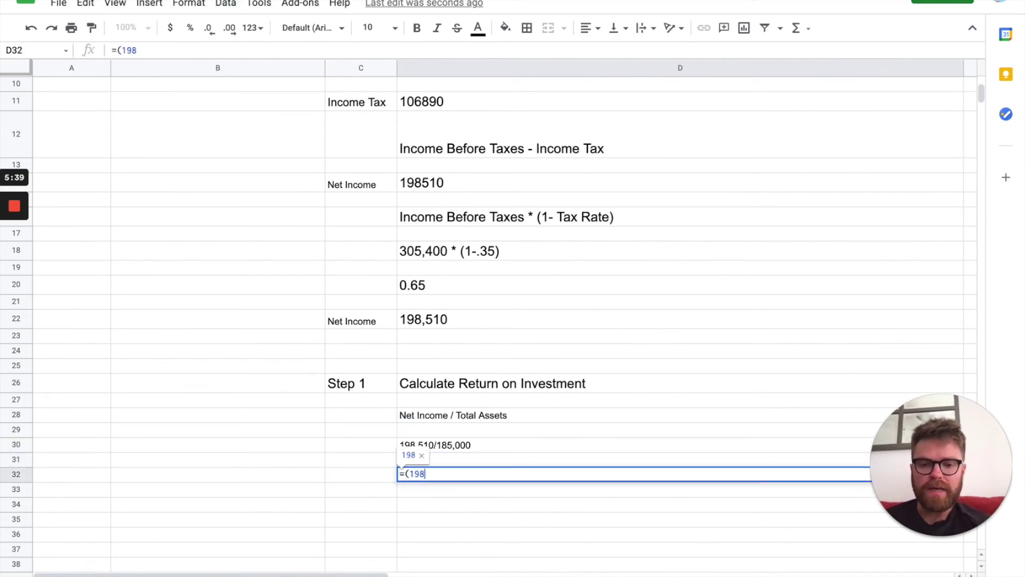
{"action": "type", "text": ",510/185,000"}
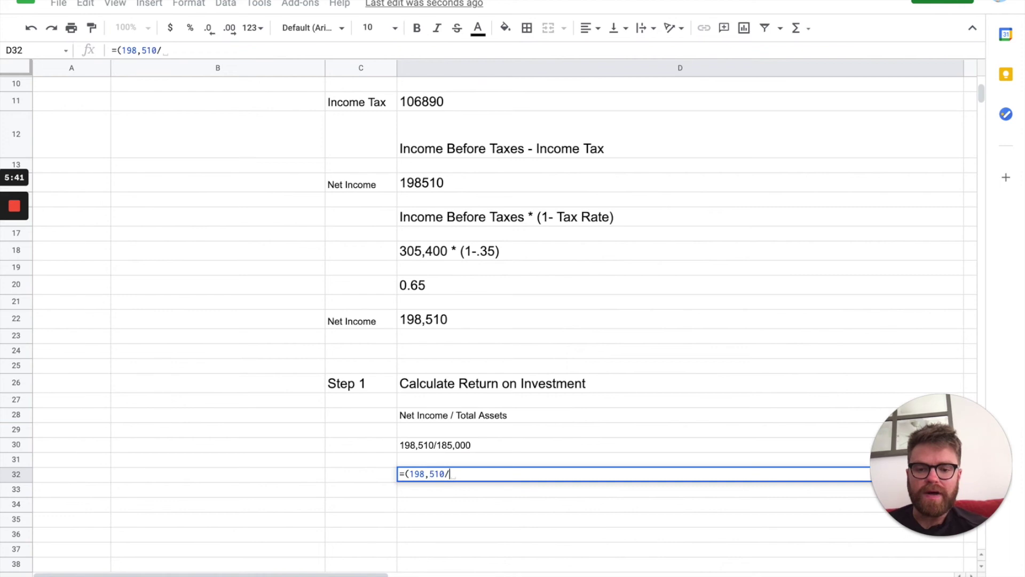
{"action": "key", "text": "BackSpace"}
{"action": "key", "text": "BackSpace"}
{"action": "key", "text": "BackSpace"}
{"action": "key", "text": "BackSpace"}
{"action": "type", "text": "000"}
{"action": "left_click", "coordinate": [428, 475]}
{"action": "key", "text": "BackSpace"}
{"action": "left_click", "coordinate": [492, 469]}
{"action": "type", "text": ")"}
{"action": "key", "text": "Return"}
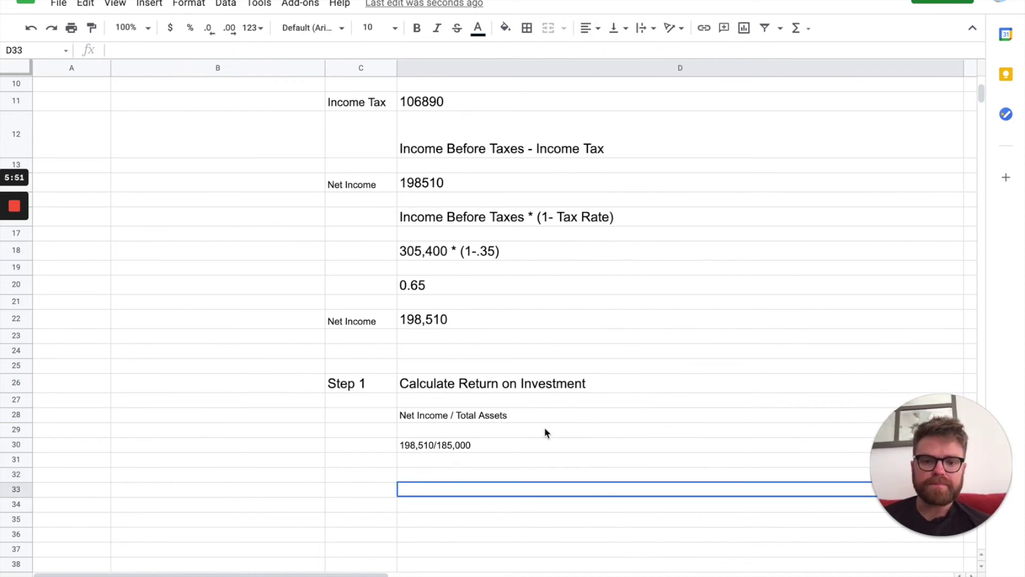
- Left-align the return on investment result in D32 and make it bold
{"action": "scroll", "coordinate": [515, 479], "scroll_direction": "down", "scroll_amount": 3}
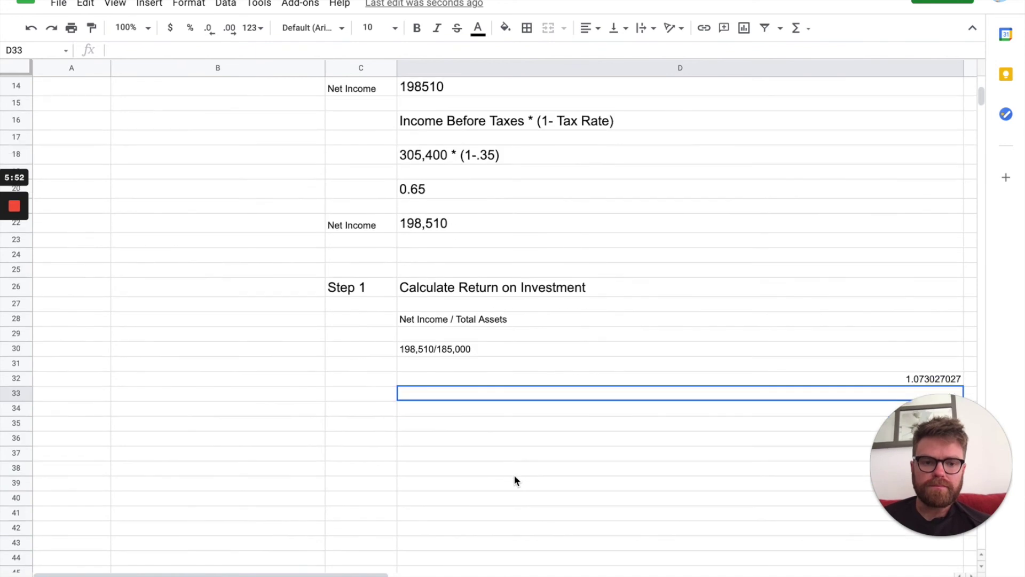
{"action": "left_click", "coordinate": [561, 380]}
{"action": "left_click", "coordinate": [589, 28]}
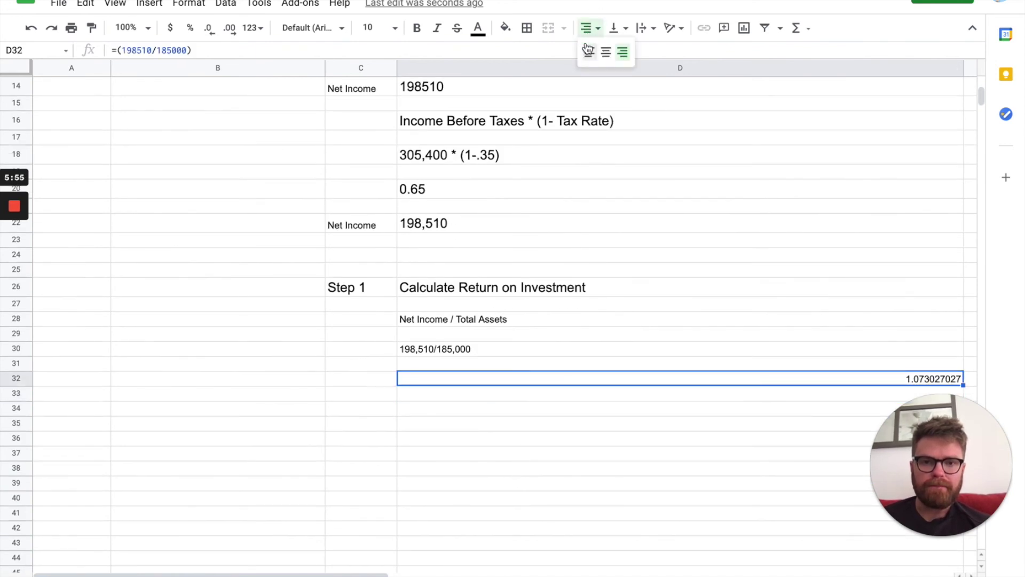
{"action": "left_click", "coordinate": [588, 51]}
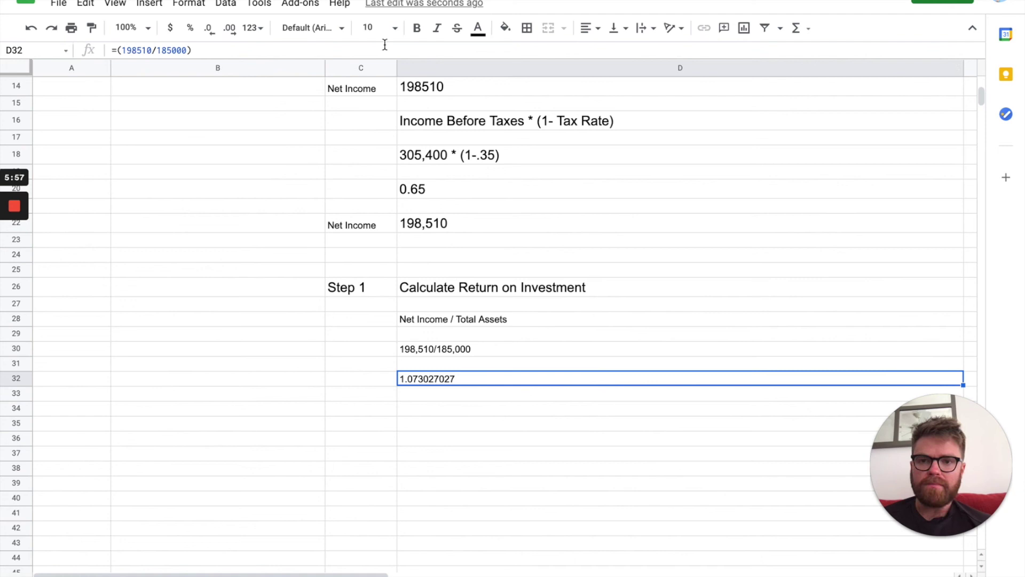
{"action": "left_click", "coordinate": [417, 28]}
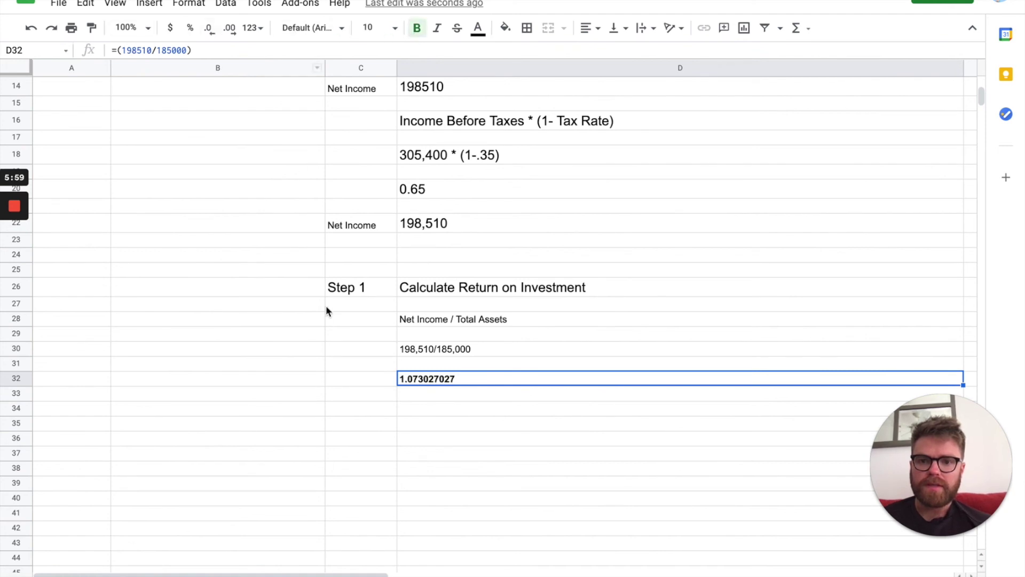
- Enter the label "ROI" in C32, beside the calculated result
{"action": "left_click", "coordinate": [345, 382]}
{"action": "type", "text": "ROI"}
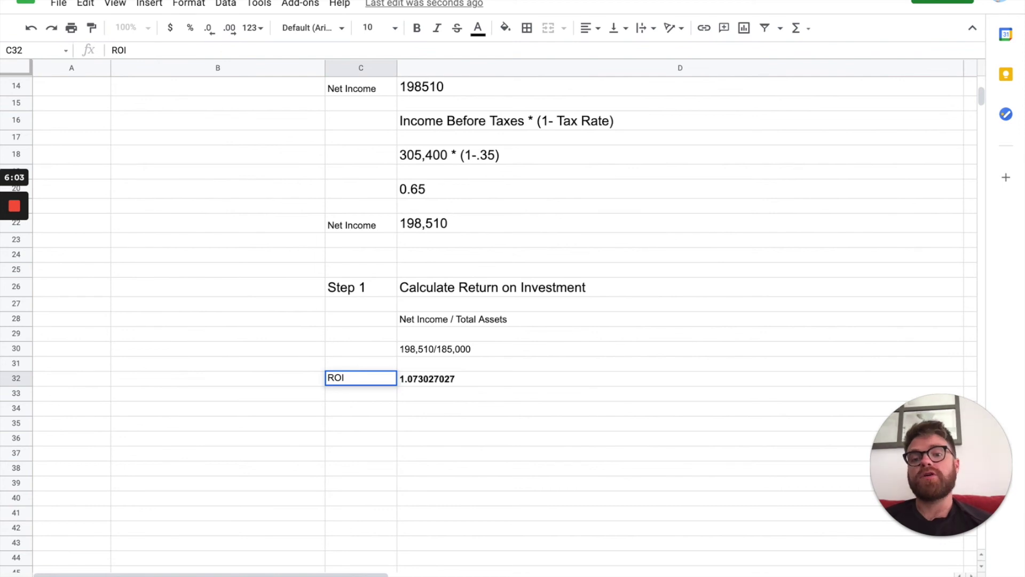
{"action": "key", "text": "Return"}
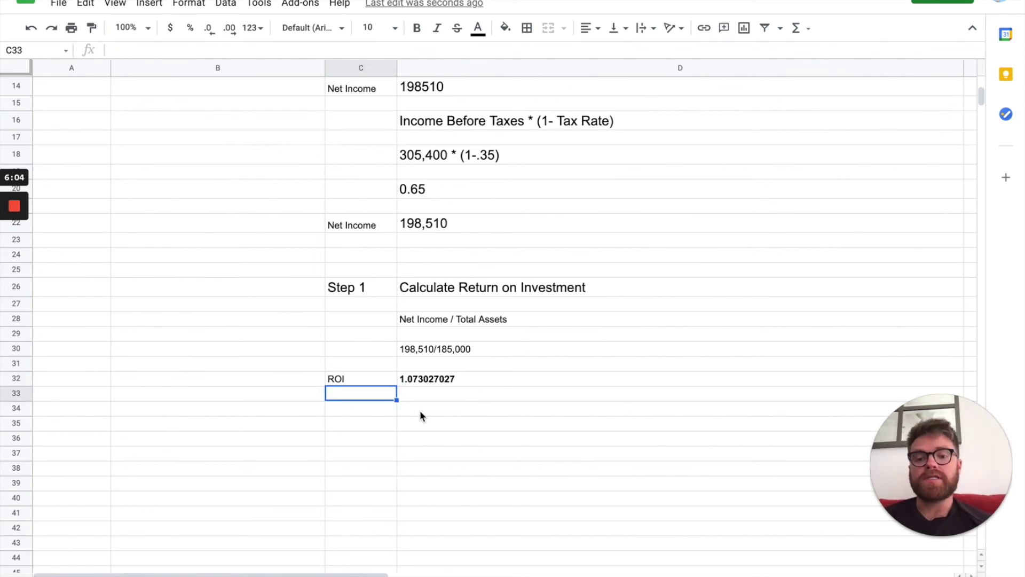
- Reduce the return on investment result in D32 to two decimal places
{"action": "left_click", "coordinate": [436, 382]}
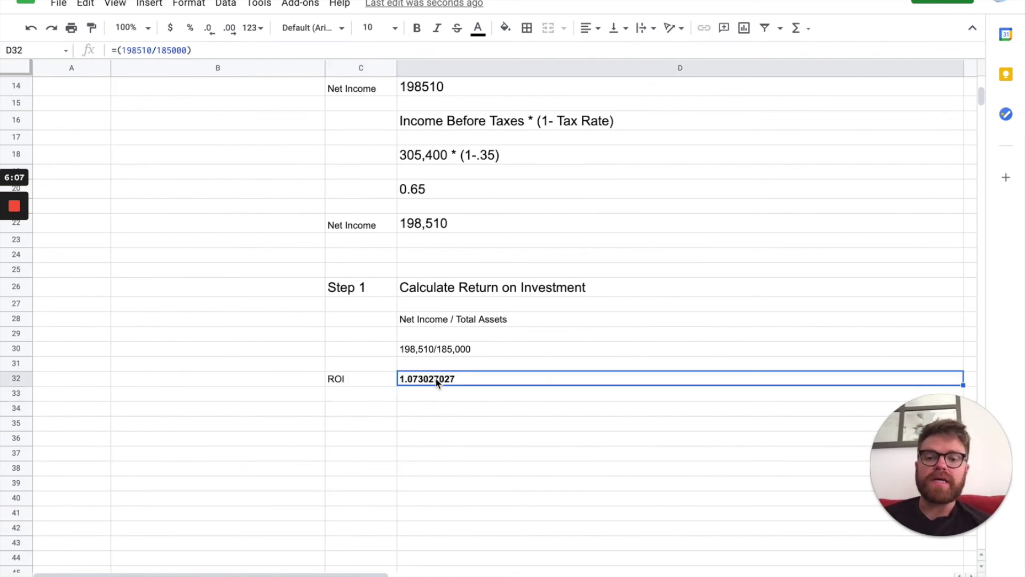
{"action": "left_click", "coordinate": [211, 32]}
{"action": "left_click", "coordinate": [211, 32]}
{"action": "left_click", "coordinate": [211, 32]}
{"action": "left_click", "coordinate": [211, 32]}
{"action": "left_click", "coordinate": [211, 32]}
{"action": "left_click", "coordinate": [211, 32]}
{"action": "left_click", "coordinate": [211, 32]}
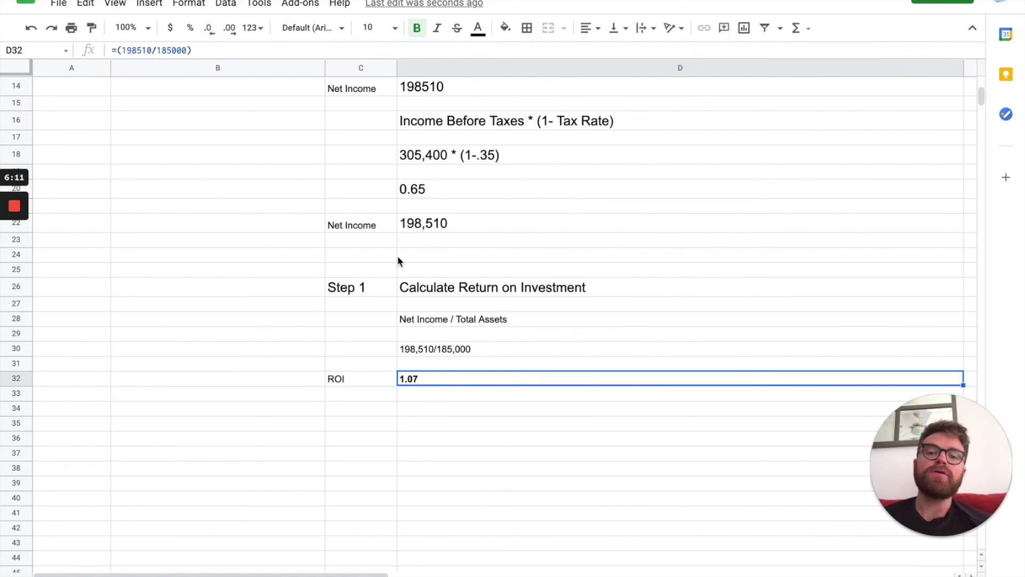
- Enter the return on investment as a percentage, 107%, in D33 below the decimal result
{"action": "left_click", "coordinate": [405, 395]}
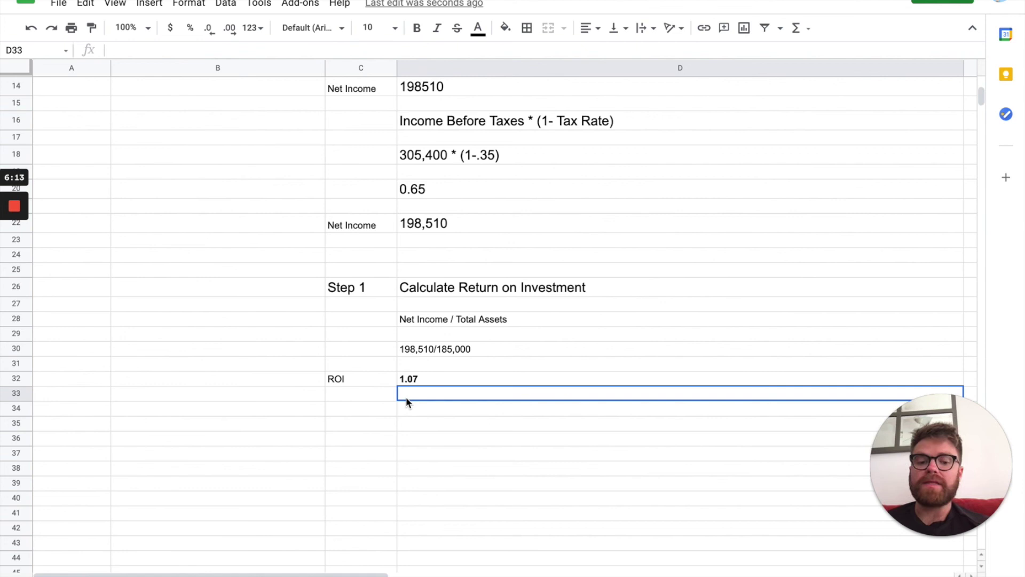
{"action": "type", "text": "f107"}
{"action": "key", "text": "BackSpace"}
{"action": "key", "text": "BackSpace"}
{"action": "key", "text": "BackSpace"}
{"action": "key", "text": "BackSpace"}
{"action": "type", "text": "107%"}
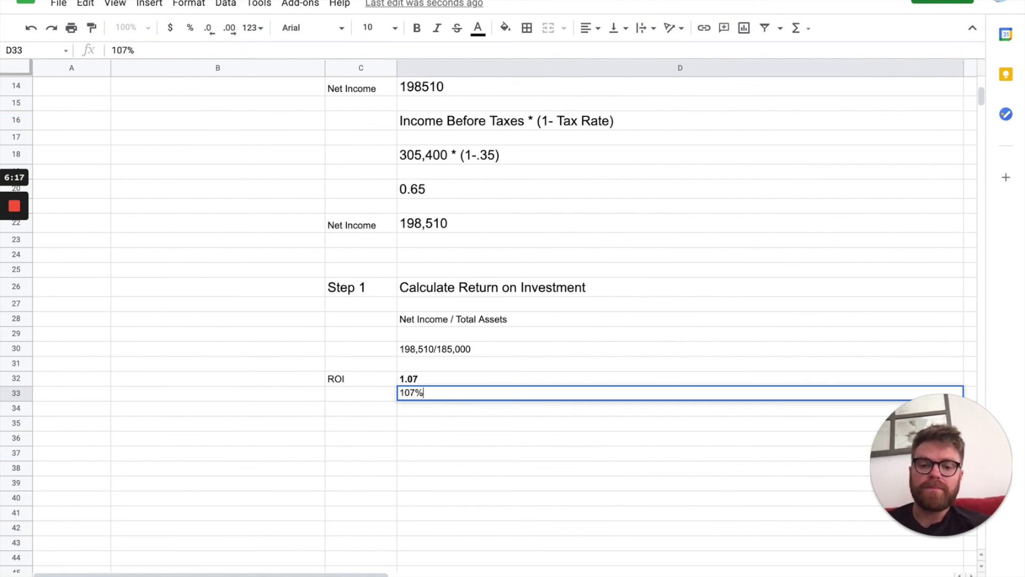
{"action": "key", "text": "Return"}
- Left-align the percentage in D33 and set its font size to 12
{"action": "left_click", "coordinate": [433, 396]}
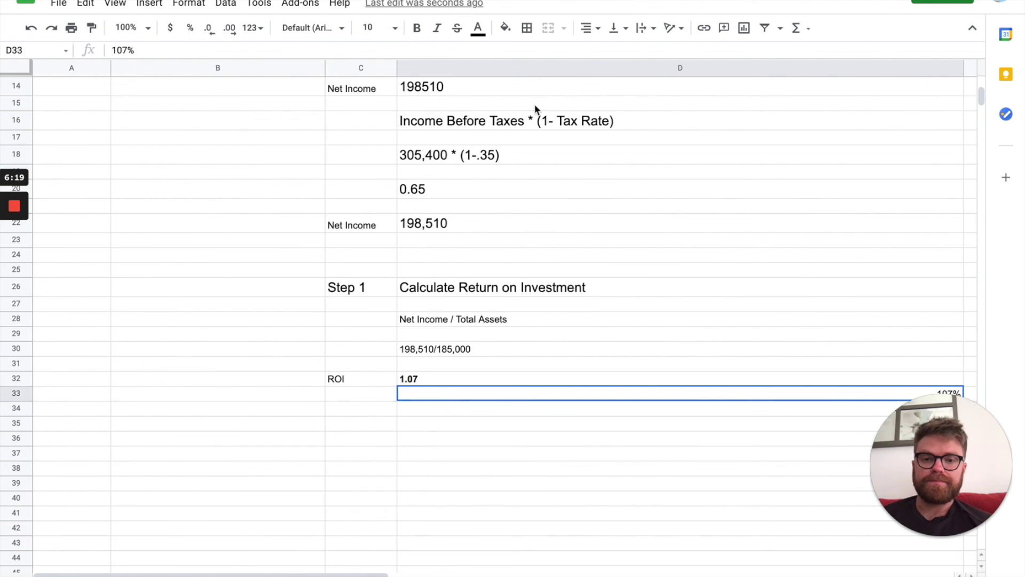
{"action": "left_click", "coordinate": [587, 27]}
{"action": "left_click", "coordinate": [589, 47]}
{"action": "left_click", "coordinate": [388, 32]}
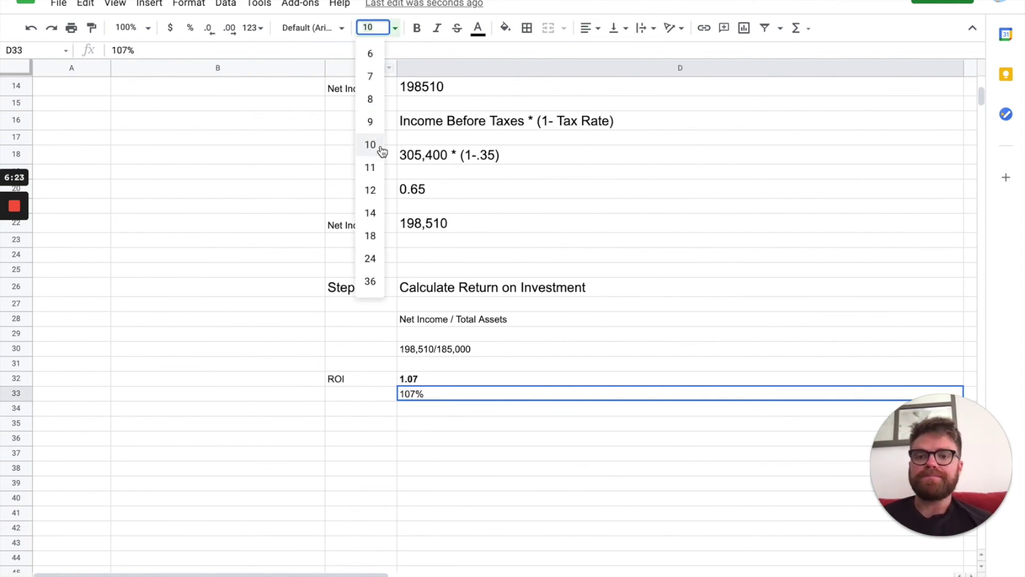
{"action": "left_click", "coordinate": [377, 194]}
{"action": "left_click", "coordinate": [426, 427]}
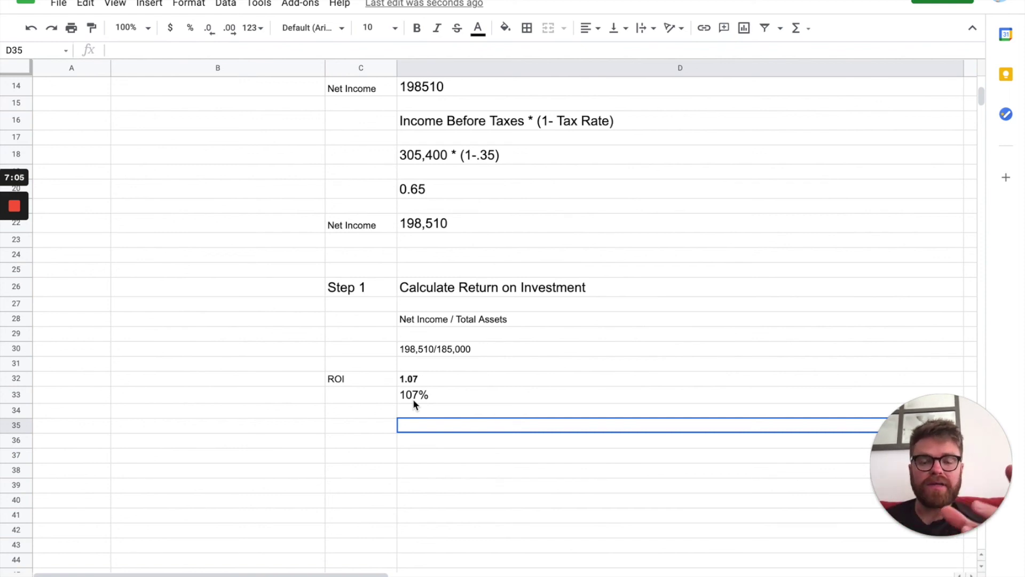
- Change the heading label in C26, beside "Calculate Return on Investment", to "Step 2"
{"action": "scroll", "coordinate": [412, 399], "scroll_direction": "up", "scroll_amount": 6}
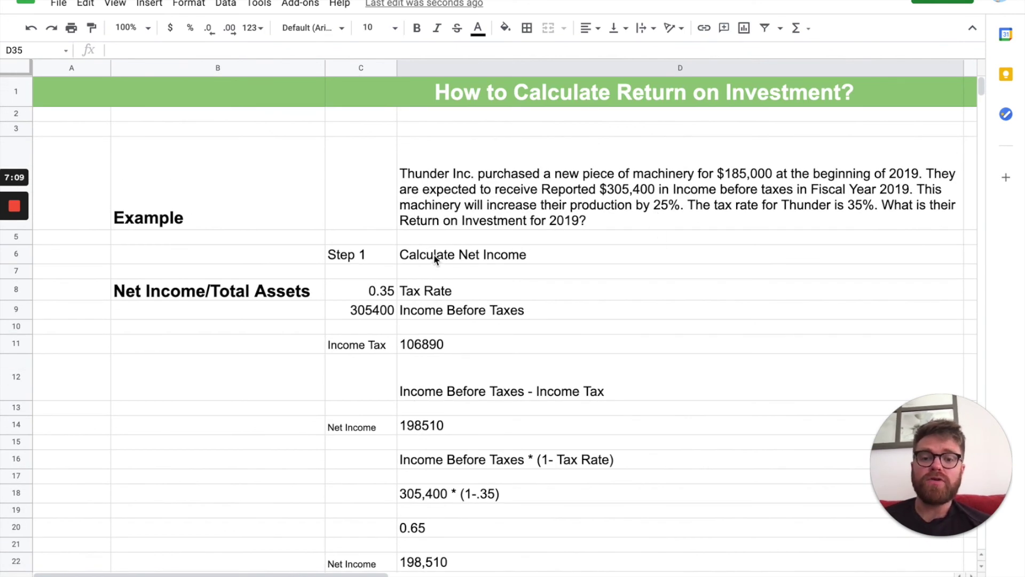
{"action": "scroll", "coordinate": [433, 256], "scroll_direction": "down", "scroll_amount": 5}
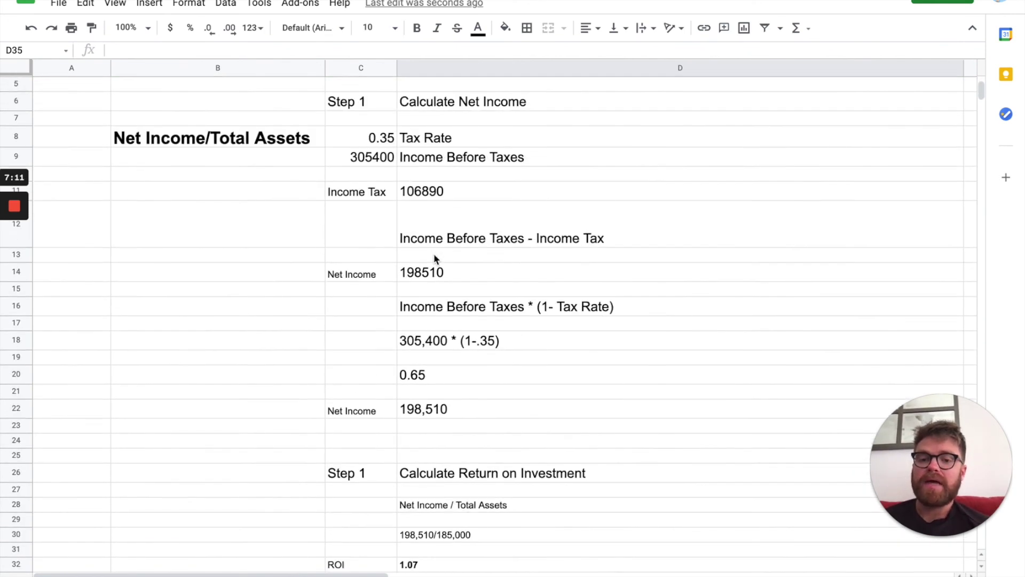
{"action": "double_click", "coordinate": [392, 367]}
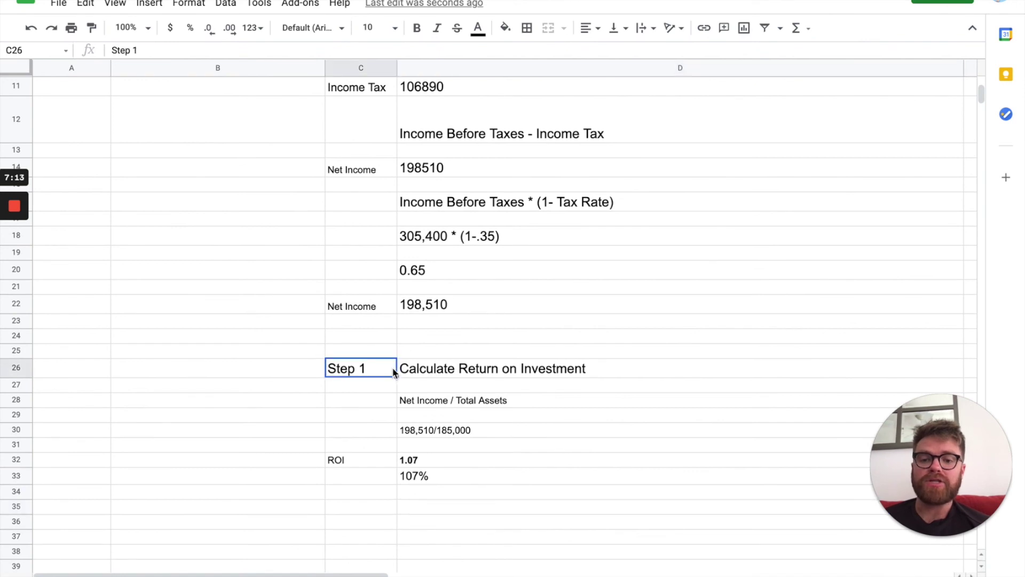
{"action": "key", "text": "BackSpace"}
{"action": "type", "text": "2"}
{"action": "key", "text": "Return"}
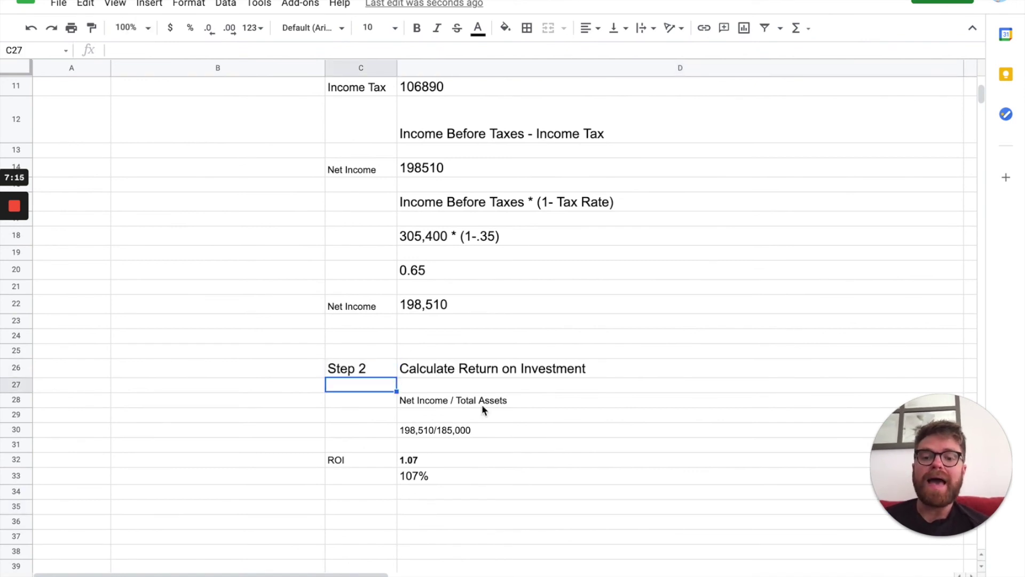